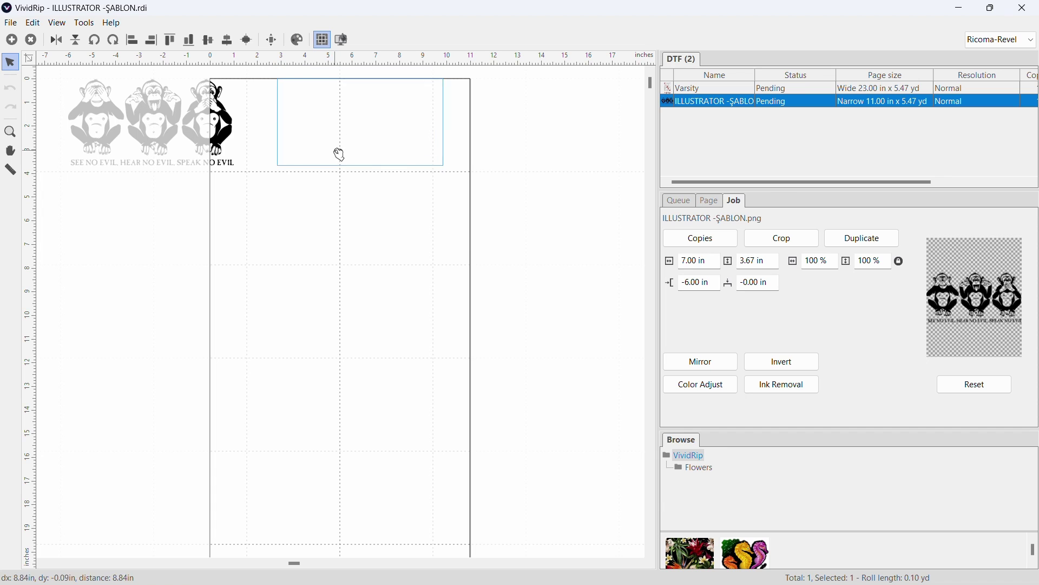
# - Change the page size of the ILLUSTRATOR -ŞABLON job to Wide 23.00 in x 5.47 yd
pyautogui.click(710, 201)
pyautogui.click(860, 230)
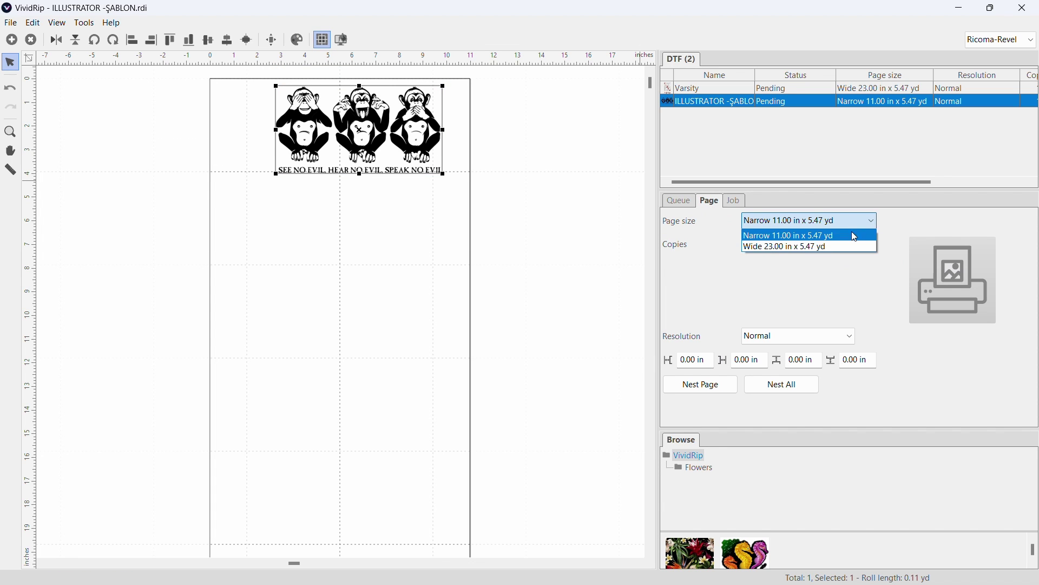
pyautogui.click(852, 246)
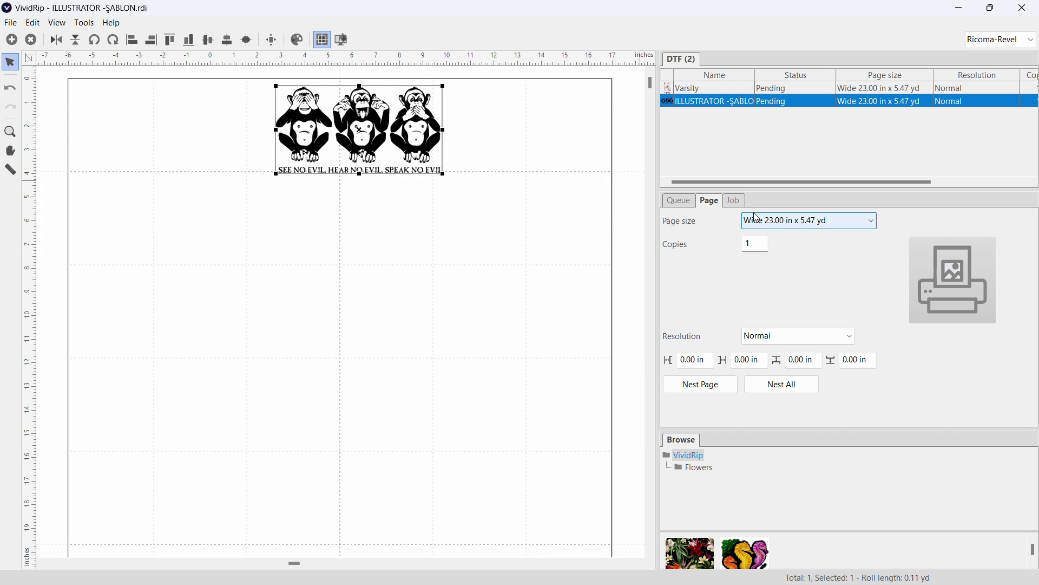
# - Set the monkey image's width to 11.00 in and move it to the page's right half, about 10.63 in across and 0.76 in down
pyautogui.click(738, 204)
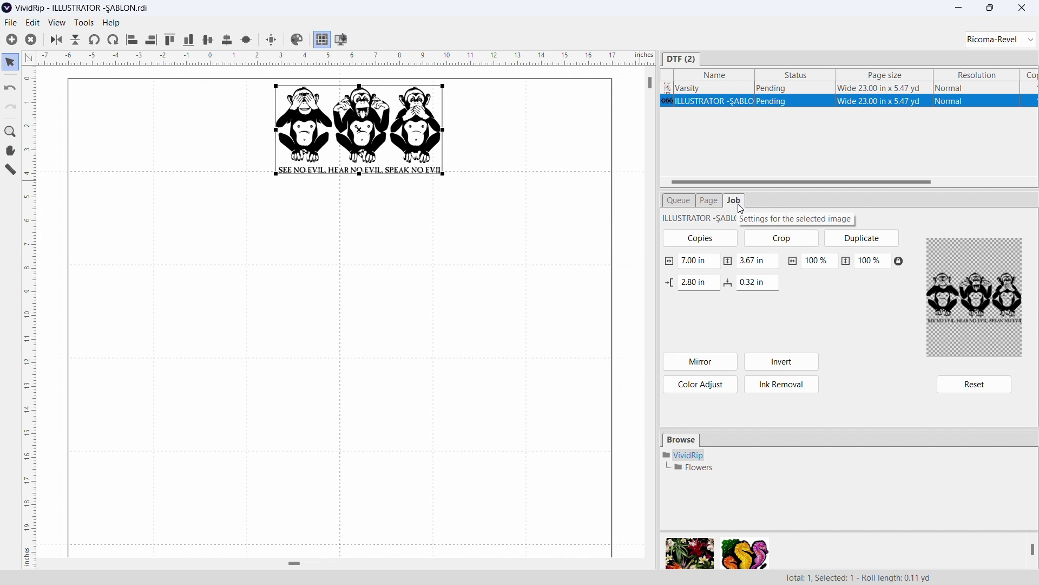
pyautogui.doubleClick(694, 264)
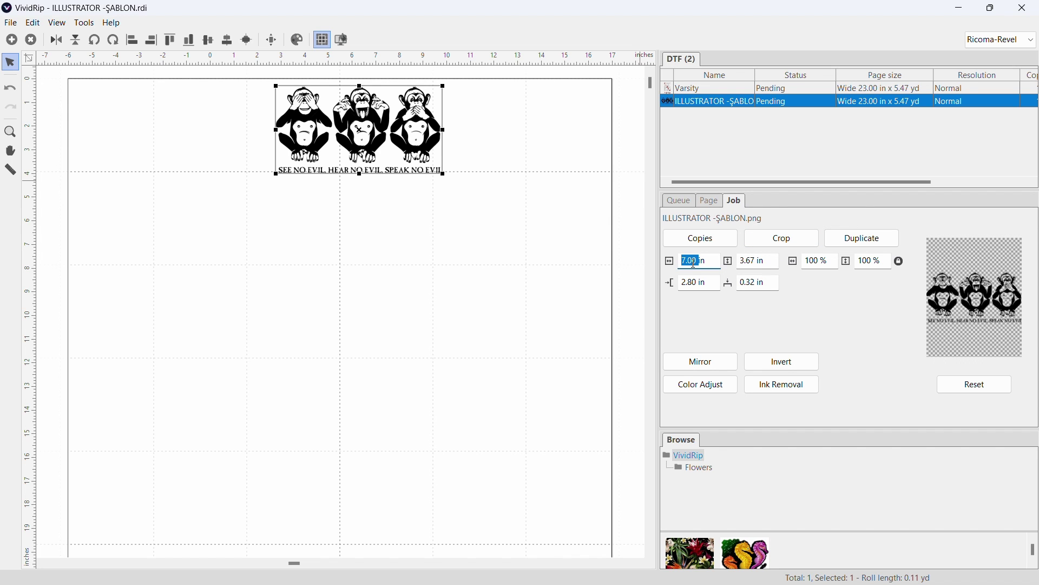
pyautogui.write('11.00 ')
pyautogui.write('in')
pyautogui.press('Return')
pyautogui.moveTo(232, 141); pyautogui.dragTo(538, 176)
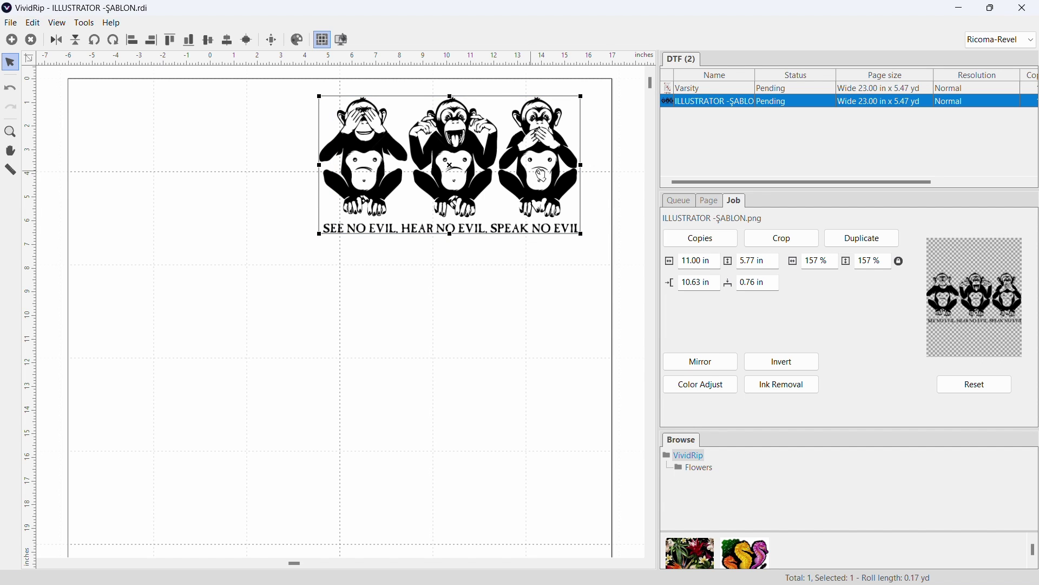
# - Combine the ILLUSTRATOR -ŞABLON and Varsity jobs onto one page by nesting all pages in the queue
pyautogui.click(696, 88)
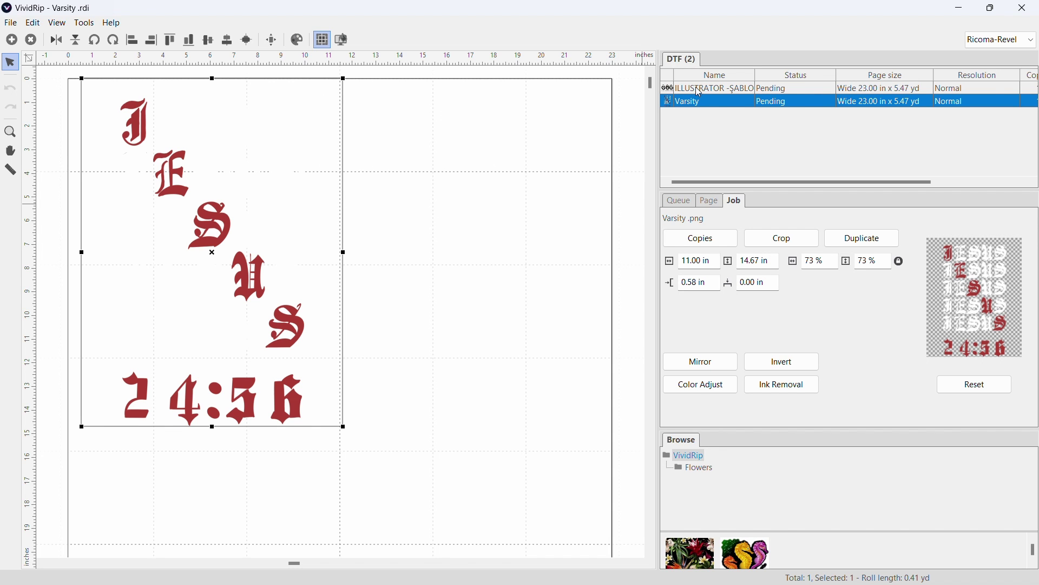
pyautogui.click(701, 90)
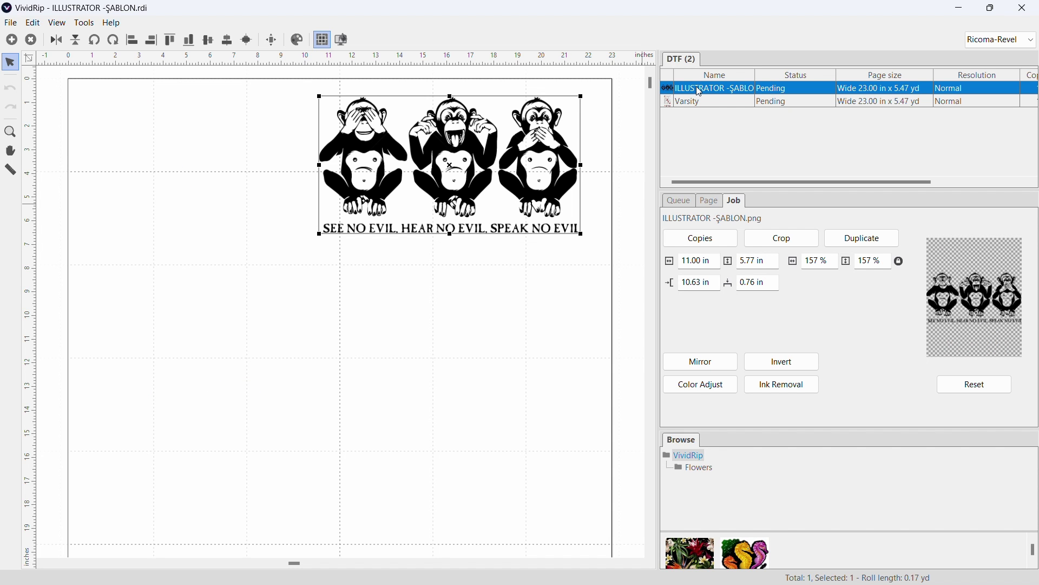
pyautogui.keyDown('ctrl'); pyautogui.click(698, 103); pyautogui.keyUp('ctrl')
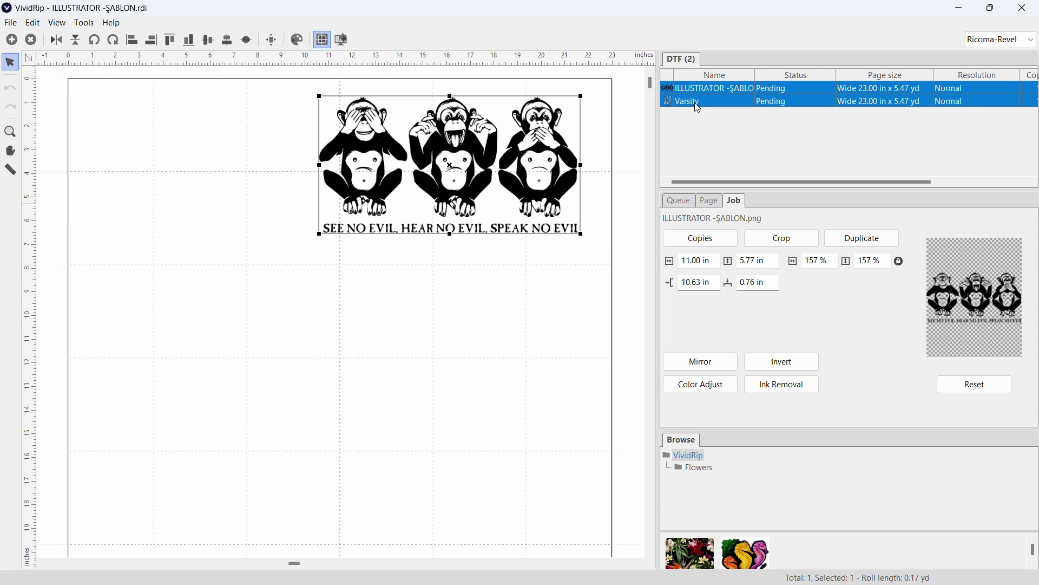
pyautogui.click(714, 203)
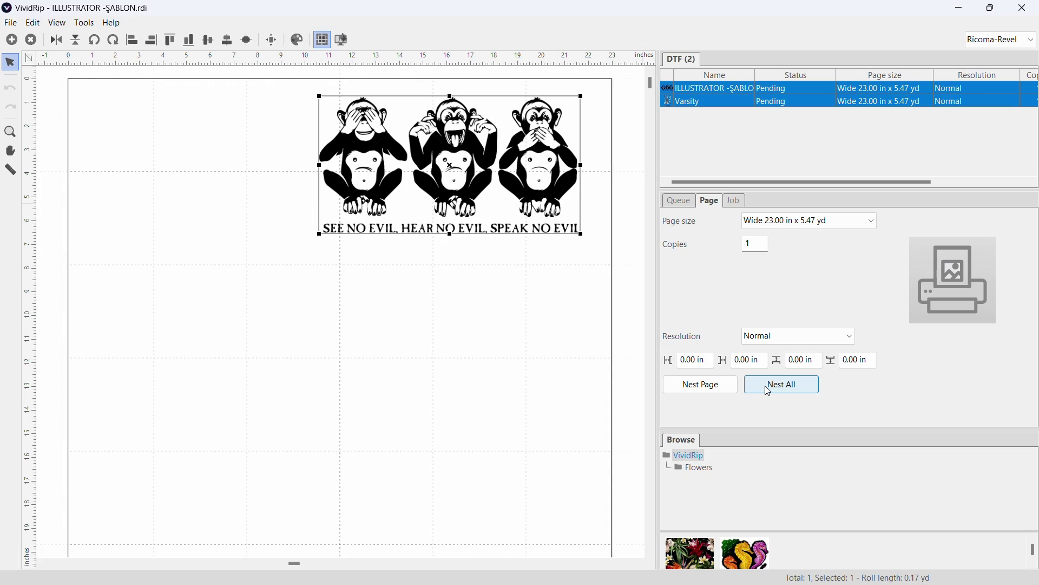
pyautogui.click(765, 390)
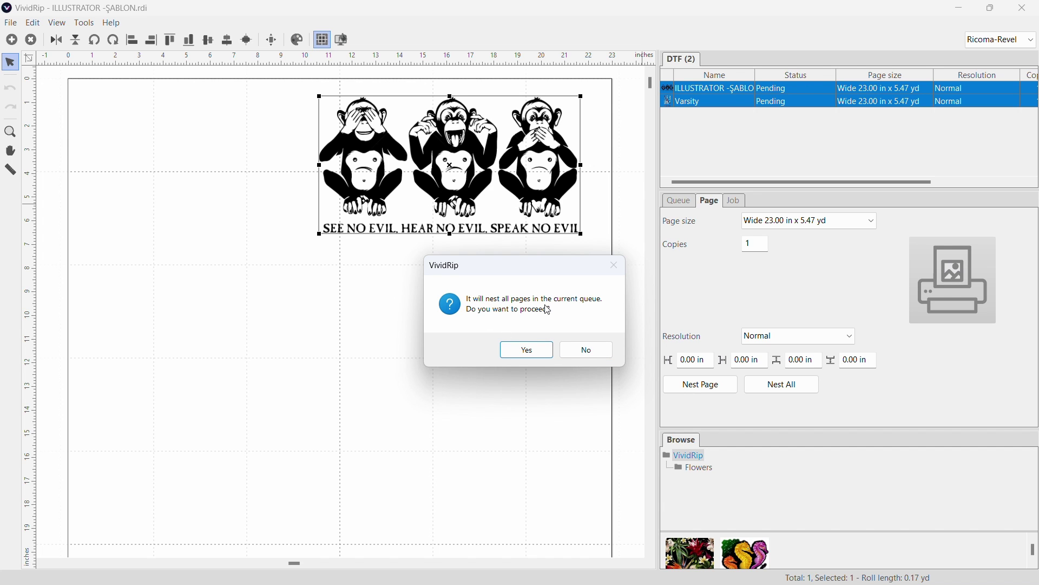
pyautogui.click(517, 350)
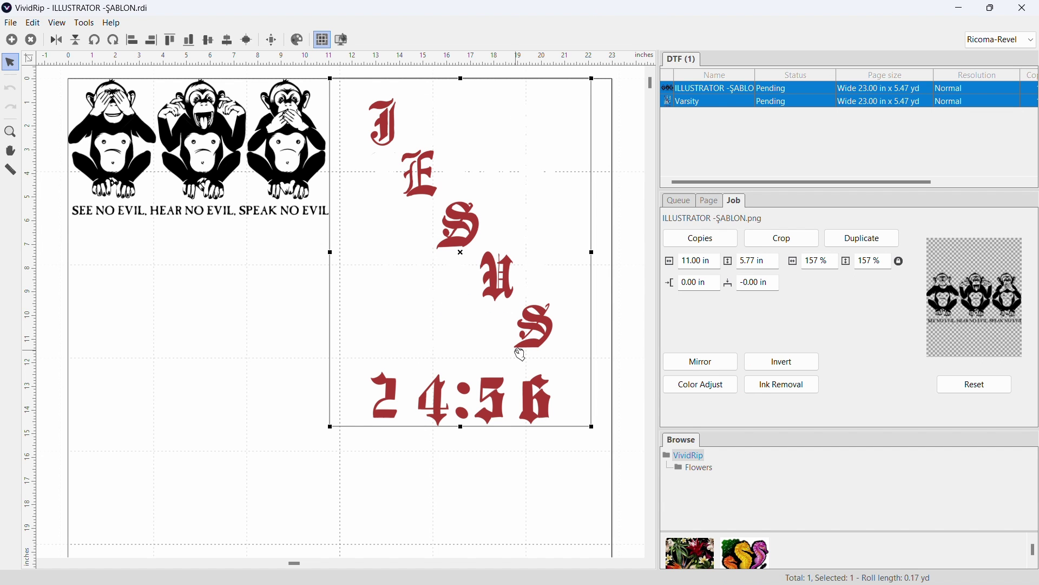
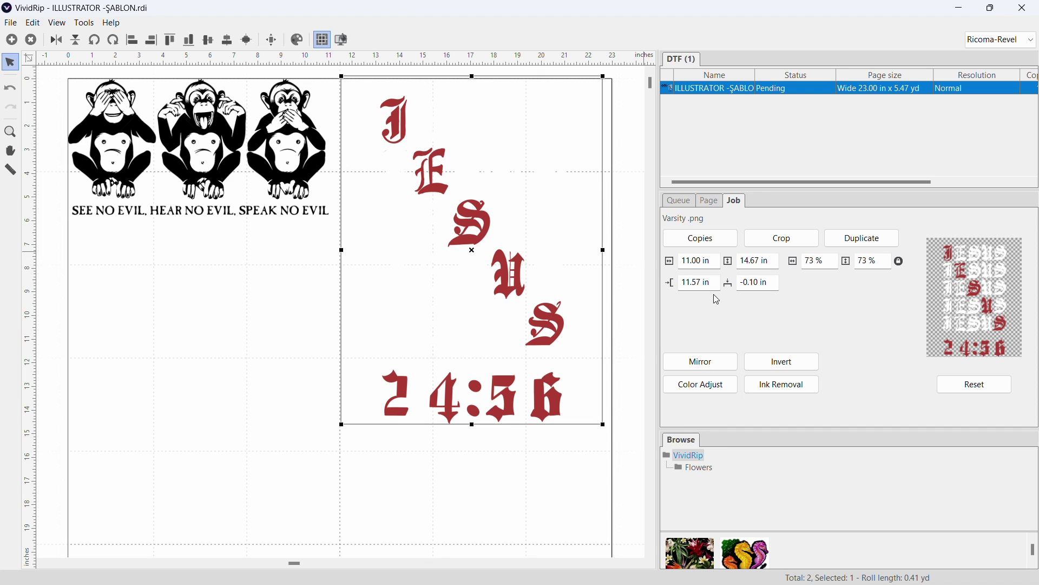
# - Open the Copies settings for the monkey image and examine the layout preview at different zoom levels
pyautogui.click(302, 192)
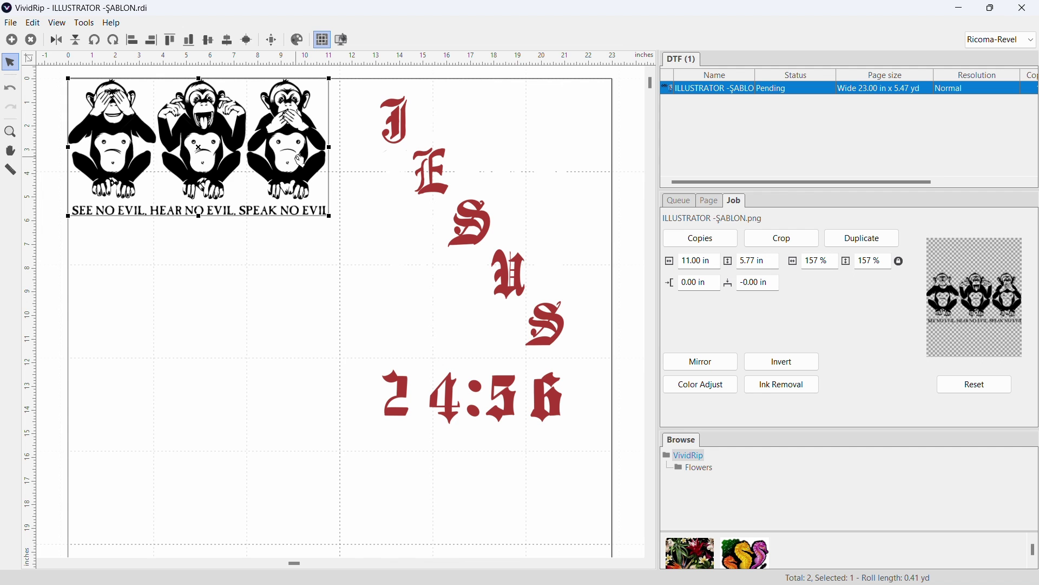
pyautogui.click(301, 160)
pyautogui.click(722, 236)
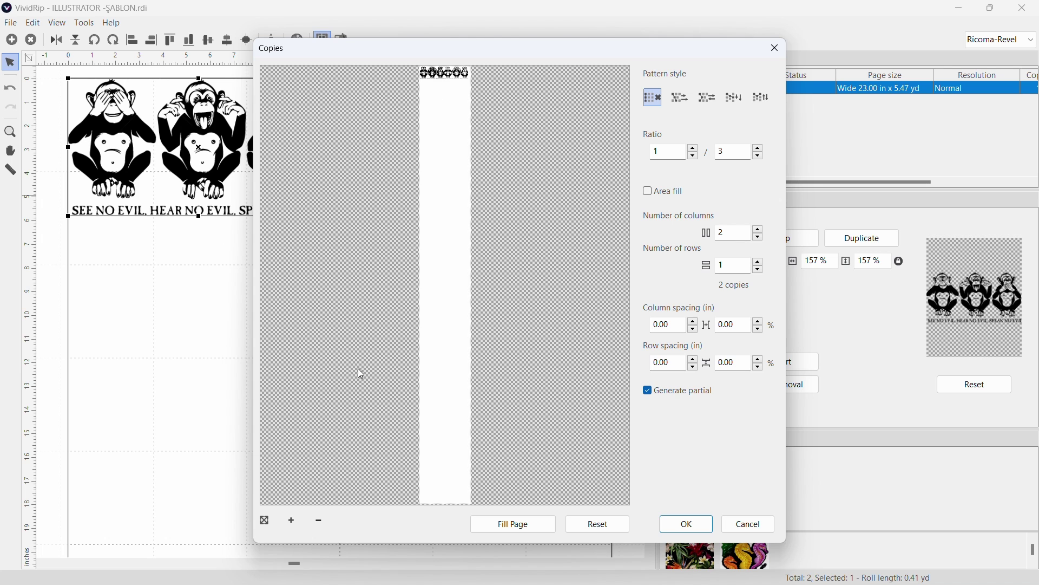
pyautogui.click(291, 521)
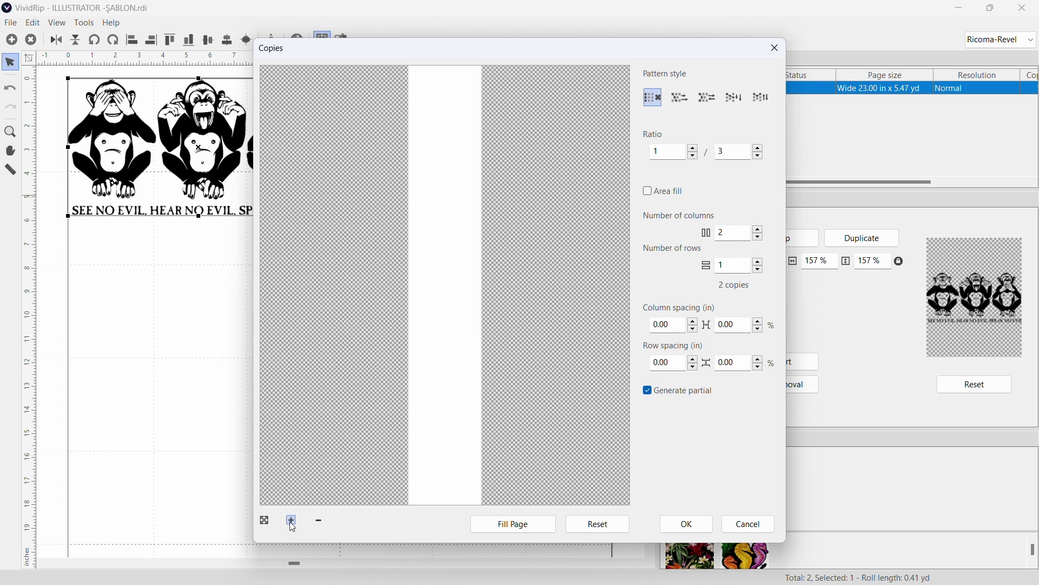
pyautogui.click(292, 522)
pyautogui.scroll(2, 547, 290)
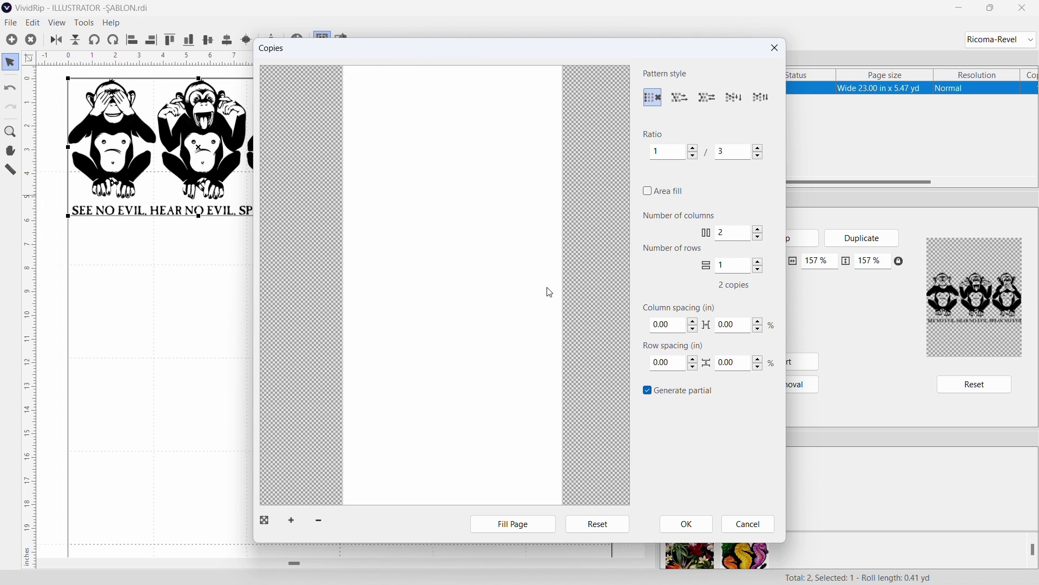
pyautogui.scroll(-1, 549, 293)
pyautogui.scroll(1, 549, 290)
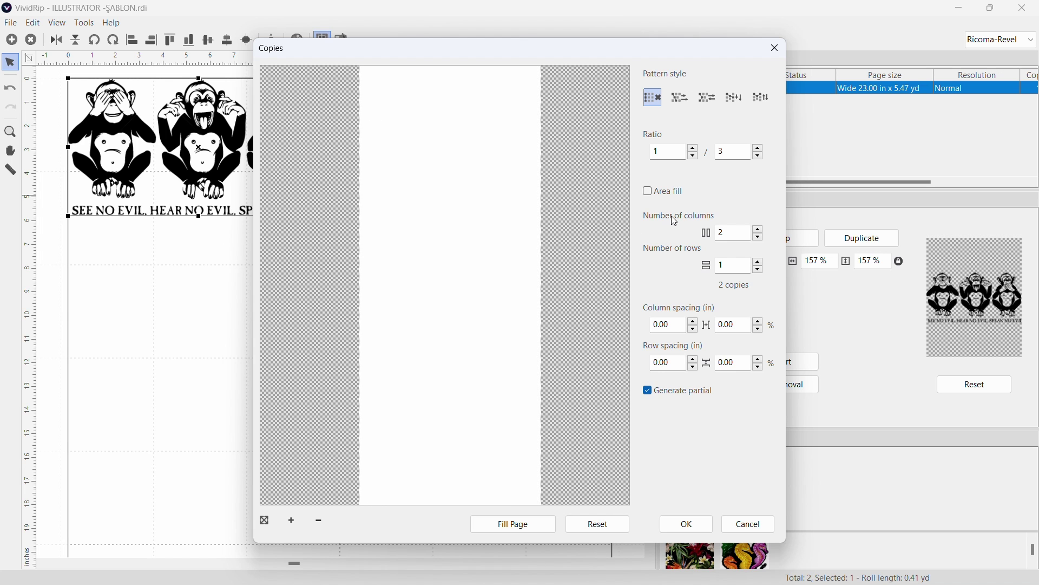
pyautogui.click(265, 520)
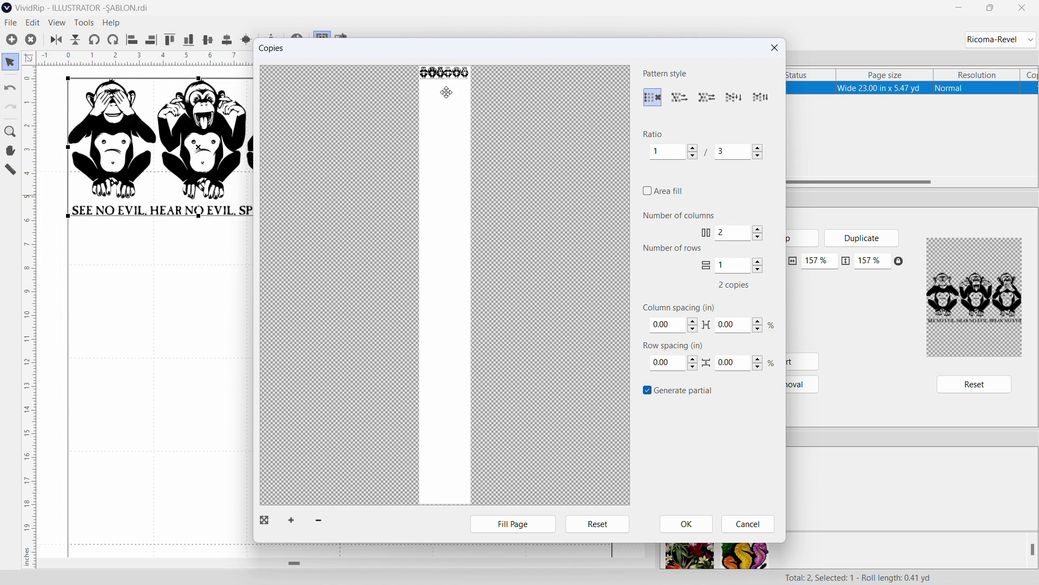
# - Try filling the page with copies of the monkey image, and reset the copy settings
pyautogui.click(291, 521)
pyautogui.click(291, 521)
pyautogui.click(292, 521)
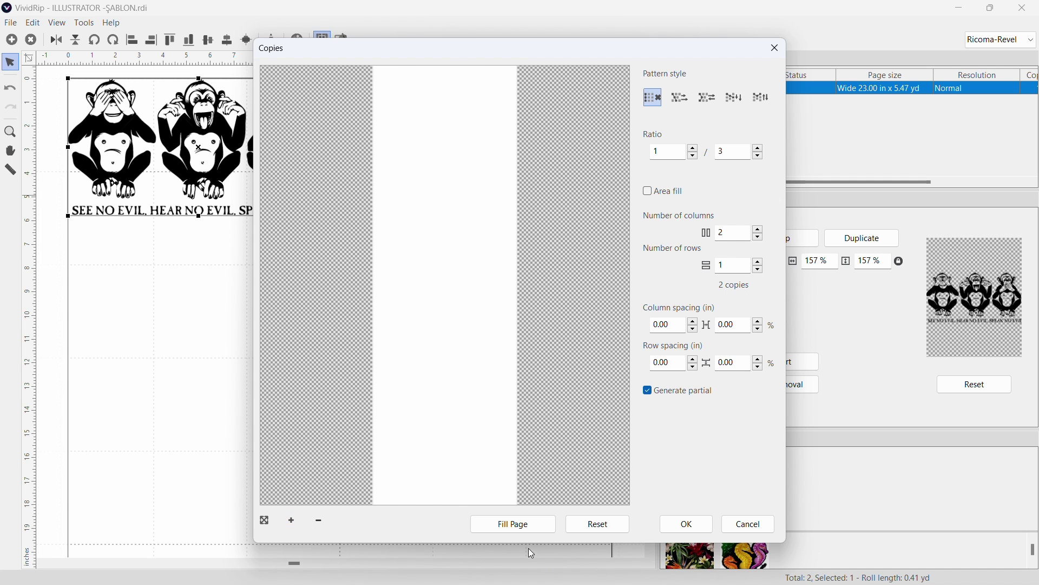
pyautogui.click(521, 524)
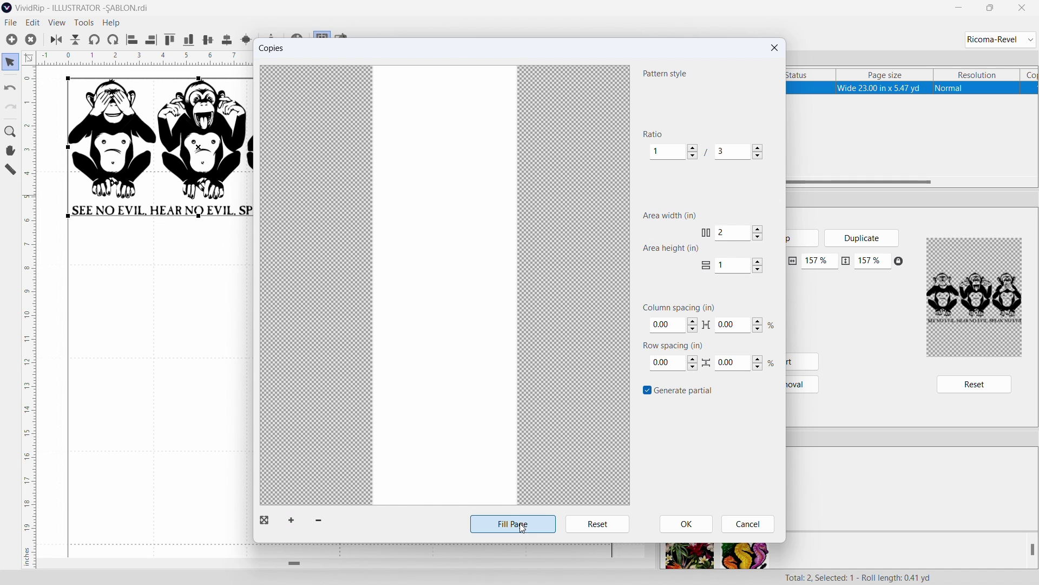
pyautogui.click(582, 526)
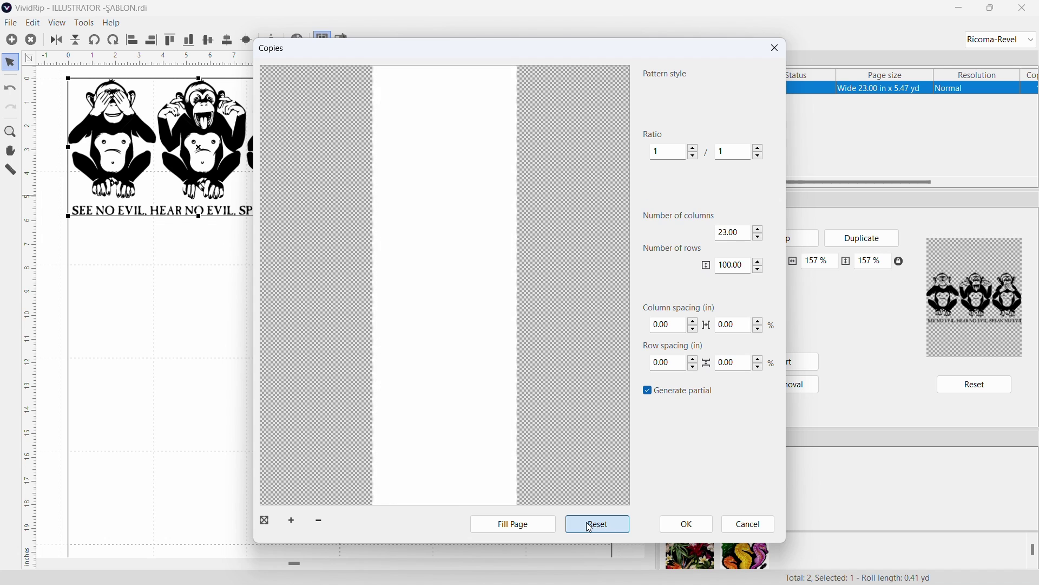
# - Try to create a grid of monkey image copies with an extra column, an extra row and increased row spacing
pyautogui.click(265, 521)
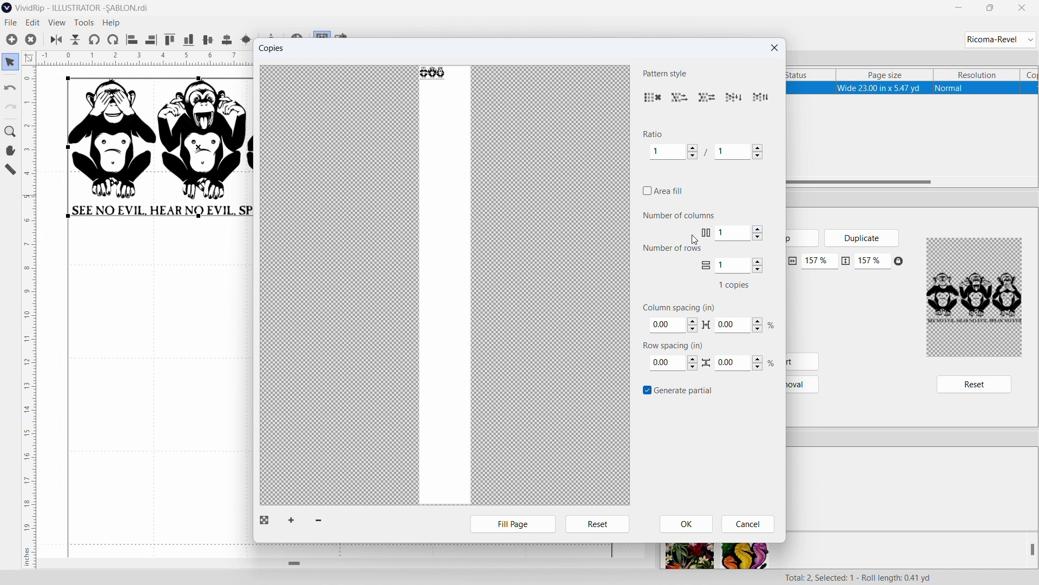
pyautogui.click(759, 231)
pyautogui.click(760, 263)
pyautogui.click(695, 360)
pyautogui.click(690, 527)
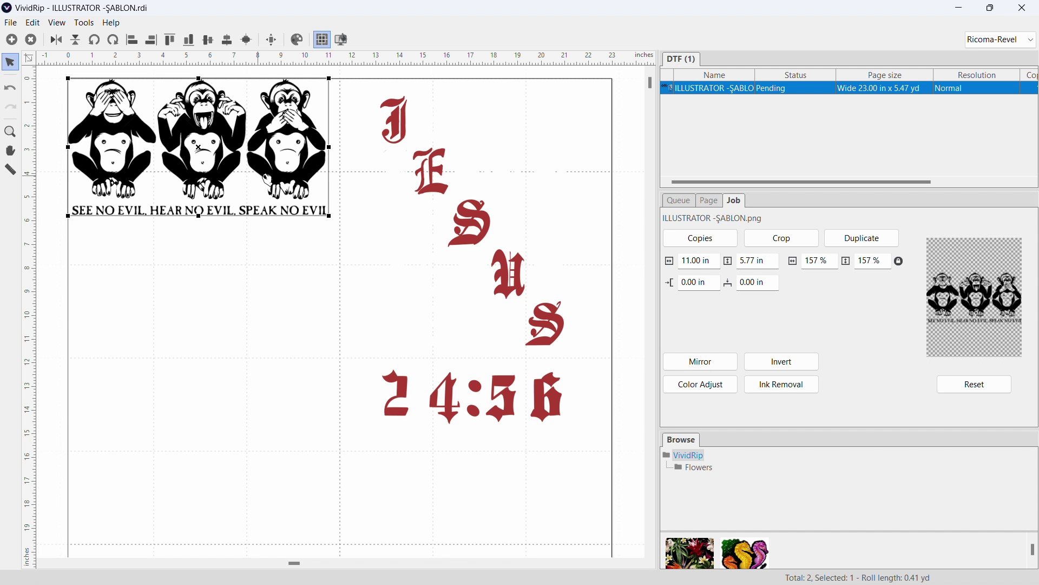
# - Create copies of the monkey image in 1 column and 3 rows with 0.20 in row spacing
pyautogui.click(417, 264)
pyautogui.click(322, 196)
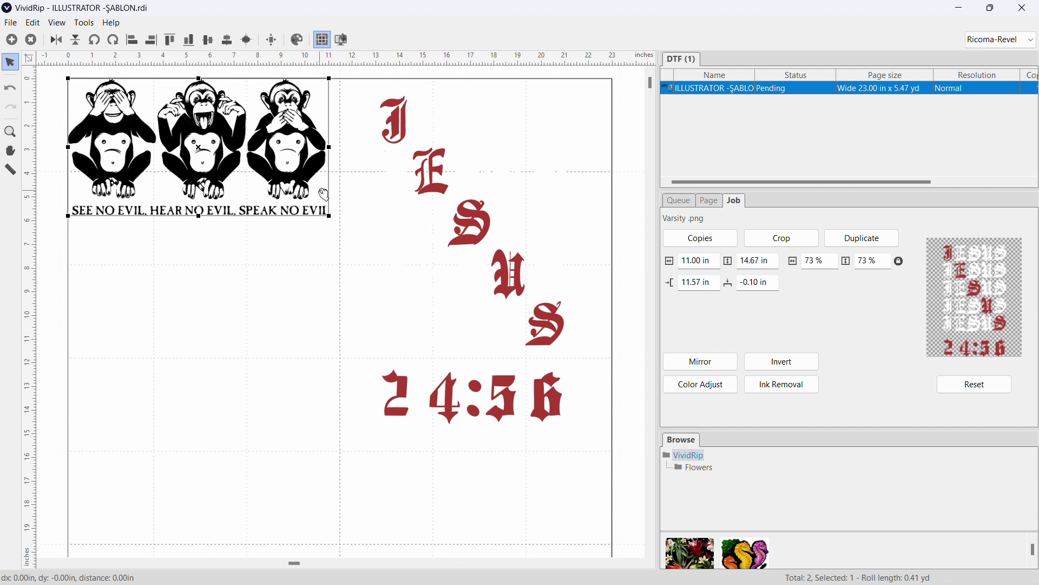
pyautogui.click(705, 240)
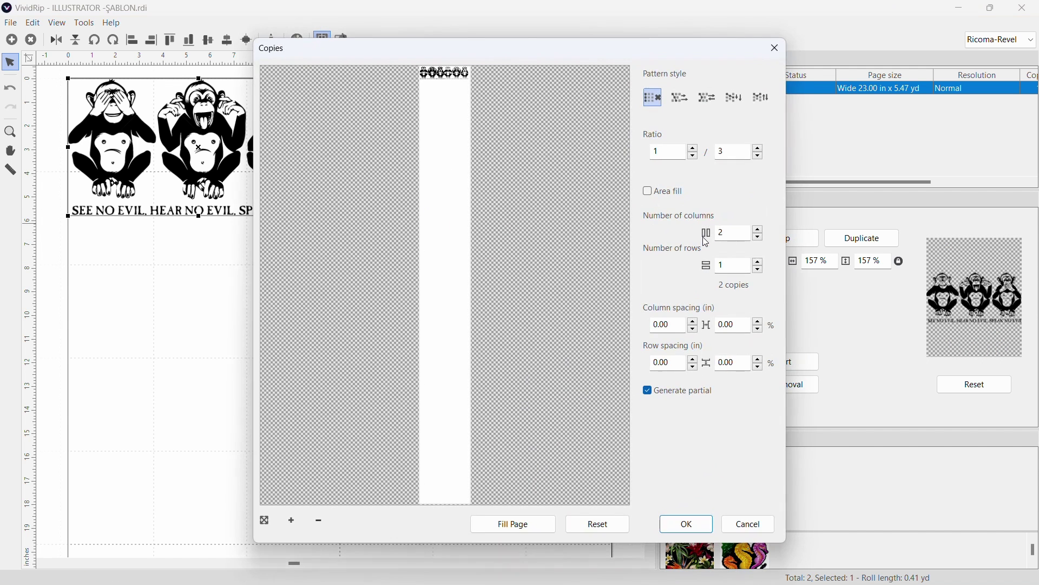
pyautogui.click(760, 237)
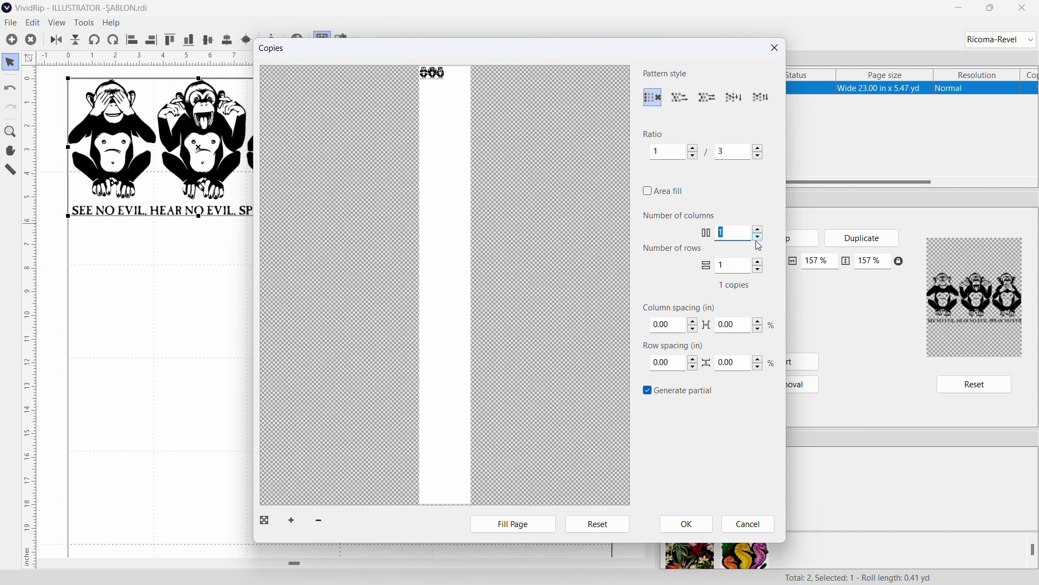
pyautogui.click(760, 263)
pyautogui.click(761, 262)
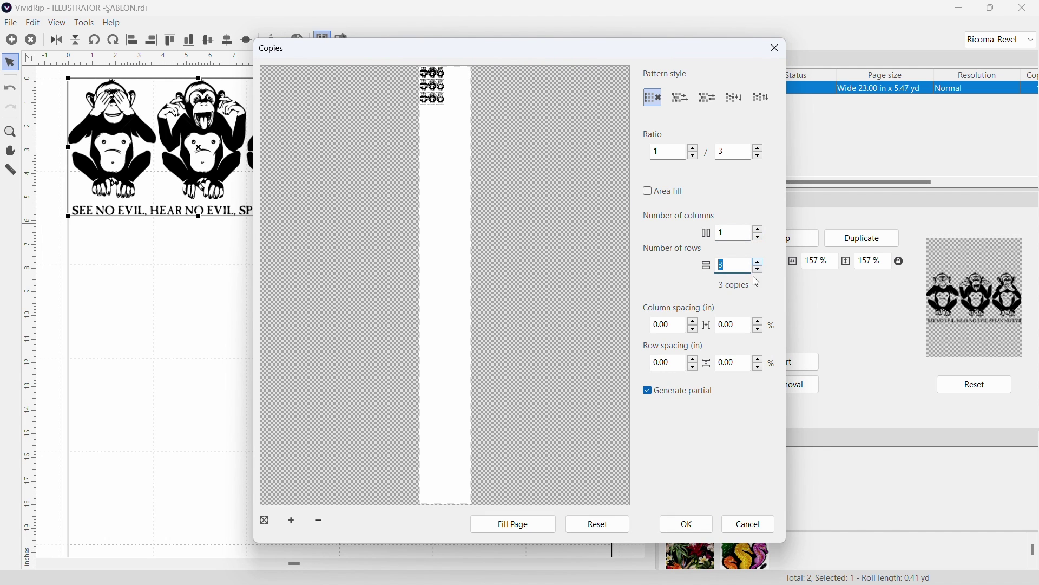
pyautogui.click(696, 359)
pyautogui.click(695, 359)
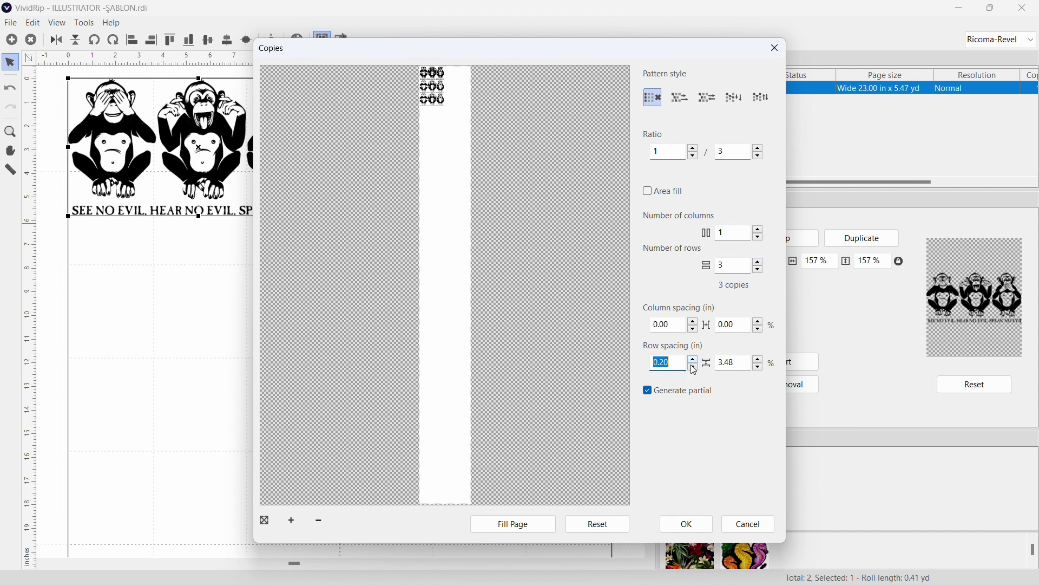
pyautogui.click(688, 524)
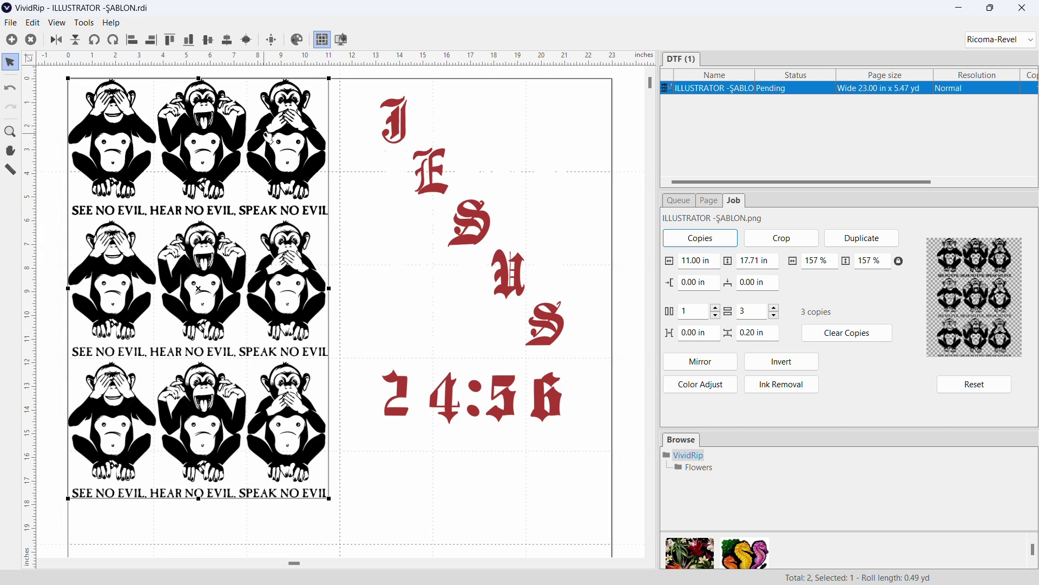
# - Increase the number of rows of monkey image copies to 4
pyautogui.click(426, 173)
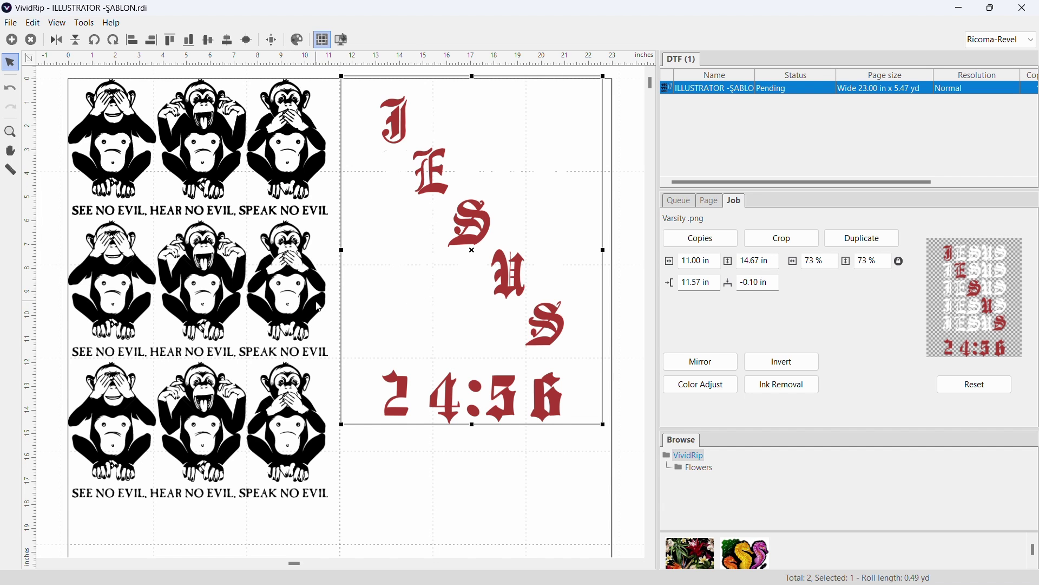
pyautogui.click(307, 320)
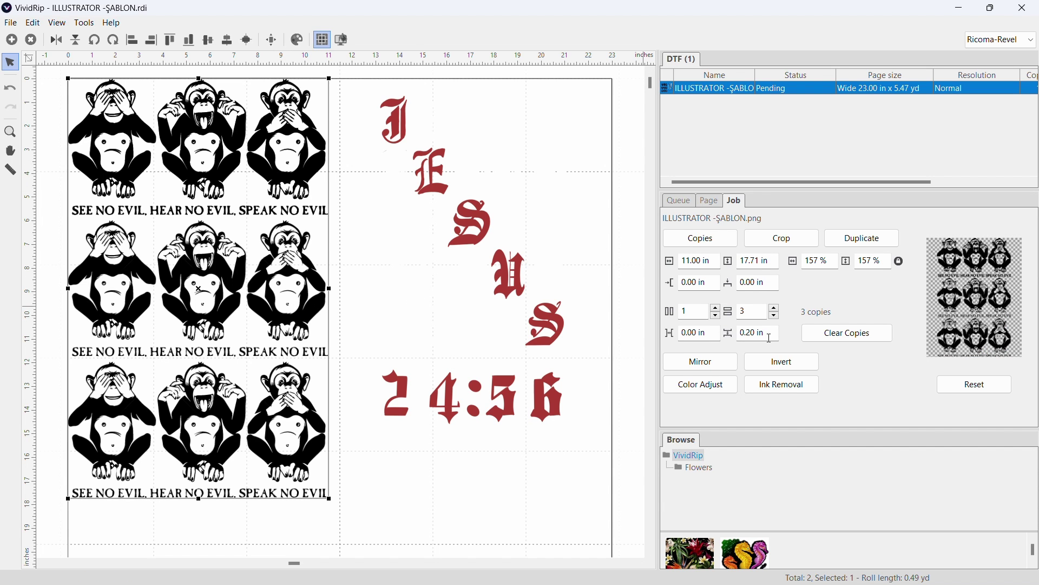
pyautogui.click(776, 308)
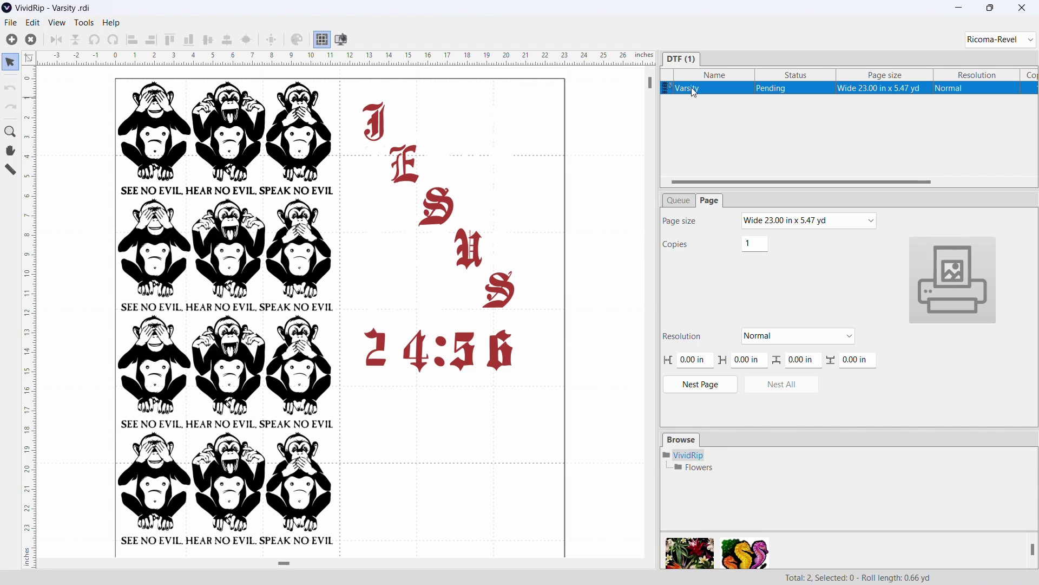
# - Open the Seamless.rdi design from the VividRip folder and move its image to the top of the page, at 0.00 in across and 1.12 in down
pyautogui.click(753, 555)
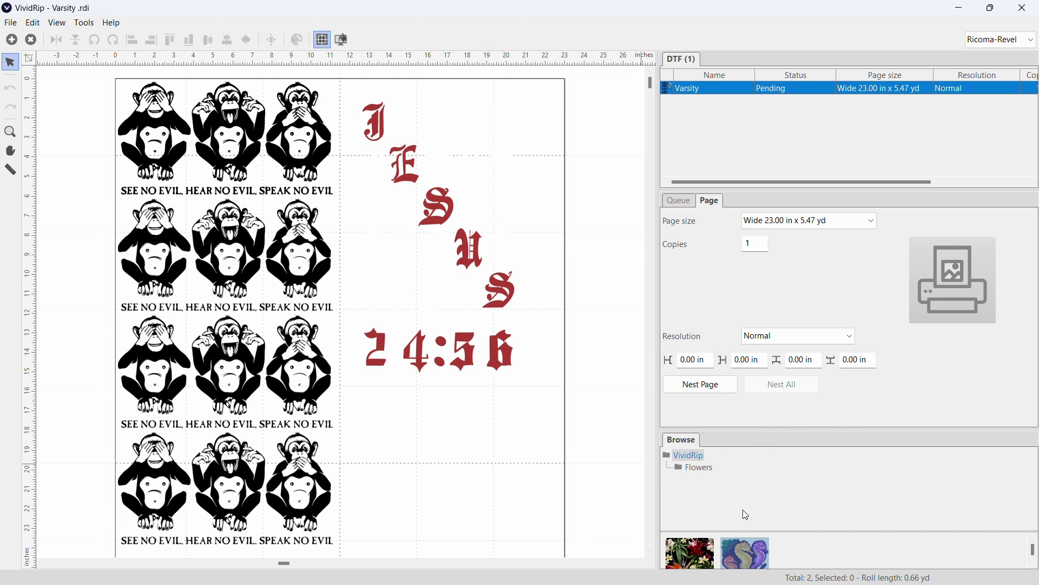
pyautogui.click(696, 549)
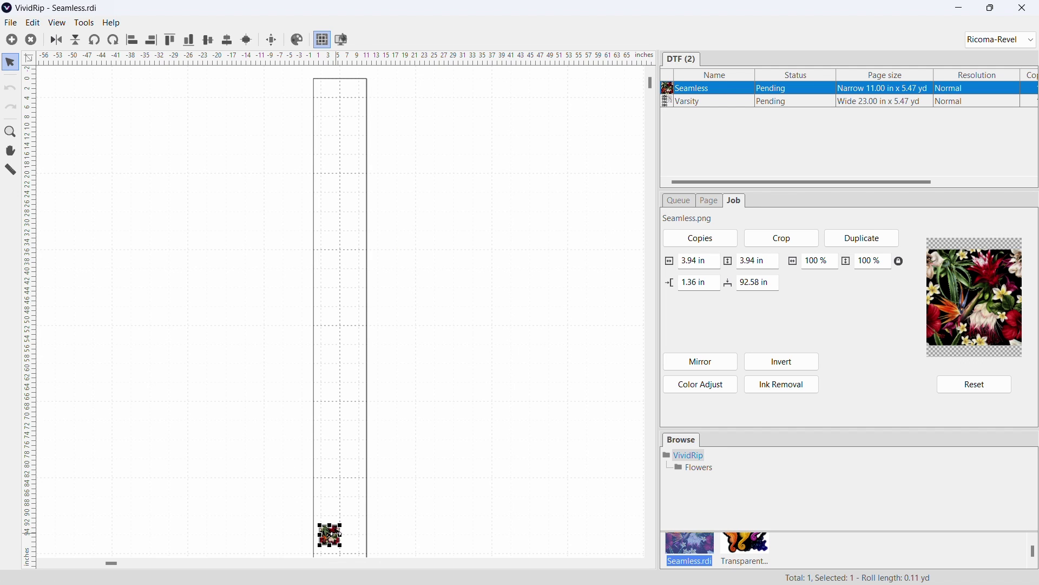
pyautogui.moveTo(334, 534)
pyautogui.mouseDown()
pyautogui.moveTo(355, 151)
pyautogui.moveTo(333, 99)
pyautogui.mouseUp()
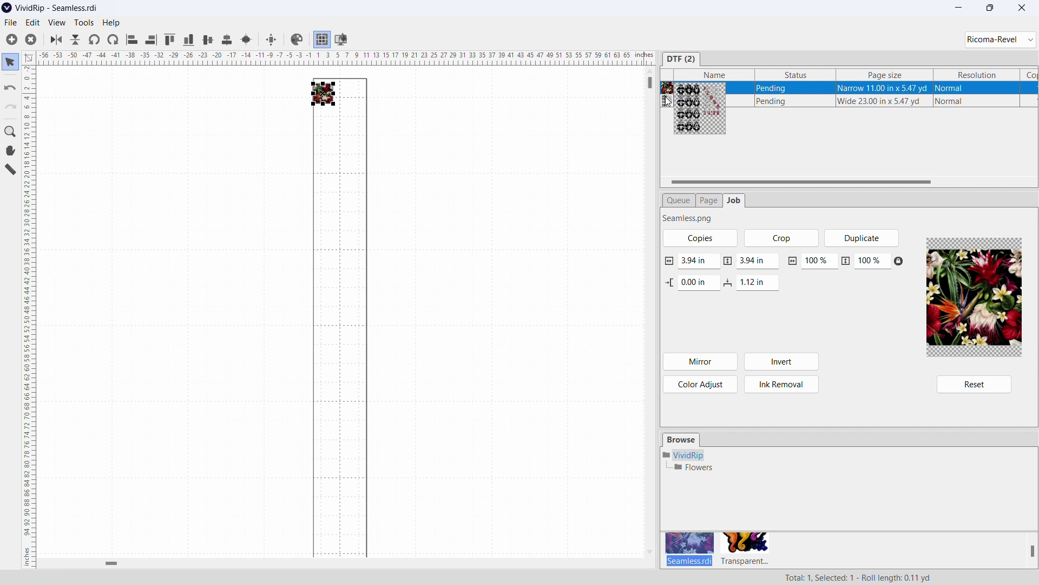
# - Nest all designs of the Seamless and Varsity jobs together and check the resulting pages
pyautogui.keyDown('ctrl'); pyautogui.click(687, 105); pyautogui.keyUp('ctrl')
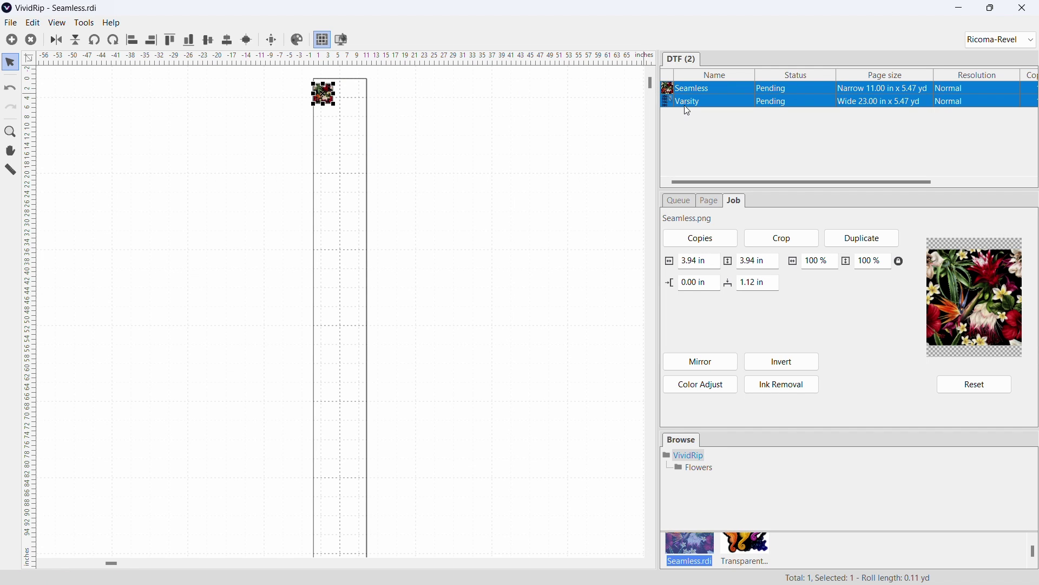
pyautogui.click(710, 201)
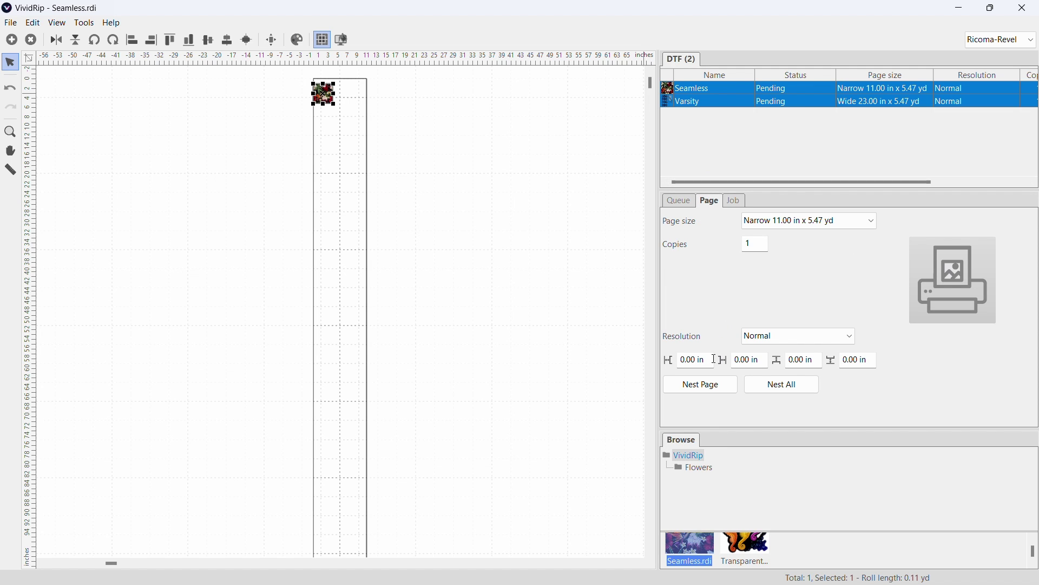
pyautogui.click(759, 386)
pyautogui.click(541, 347)
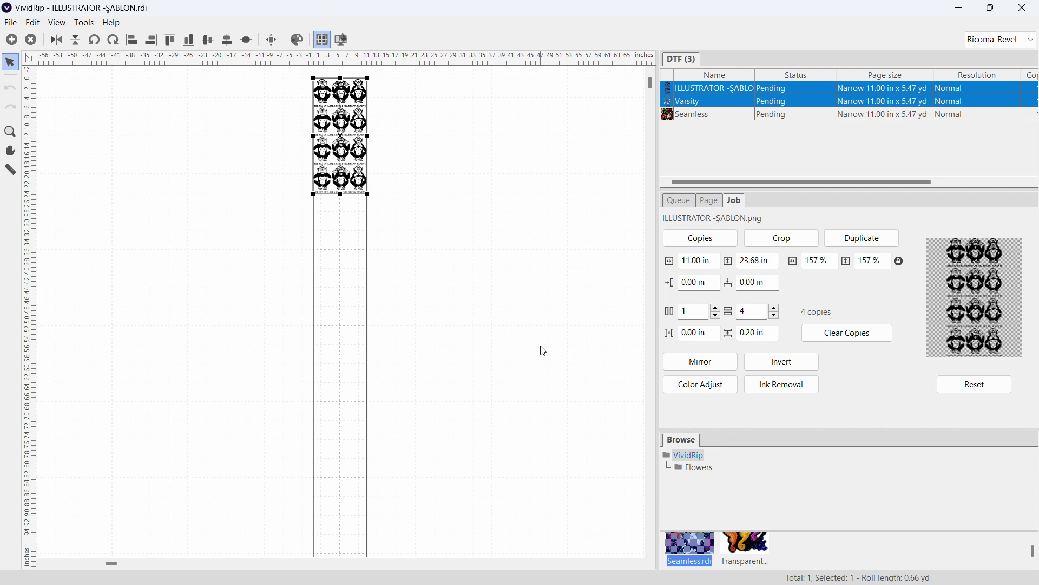
pyautogui.click(693, 114)
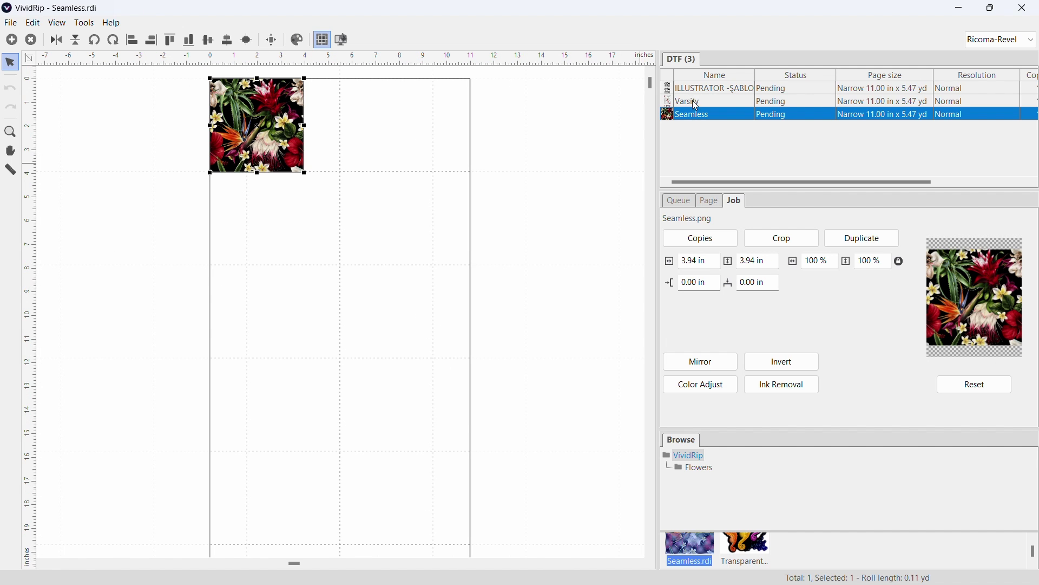
pyautogui.click(697, 105)
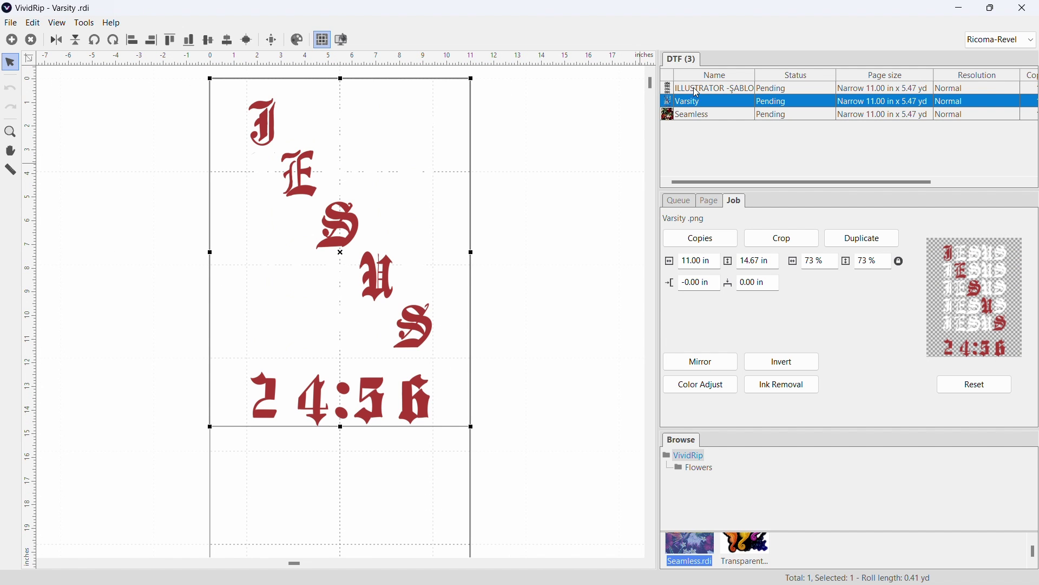
# - Set the page size of the monkey design's ILLUSTRATOR job to Wide 23.00 in x 5.47 yd
pyautogui.click(698, 90)
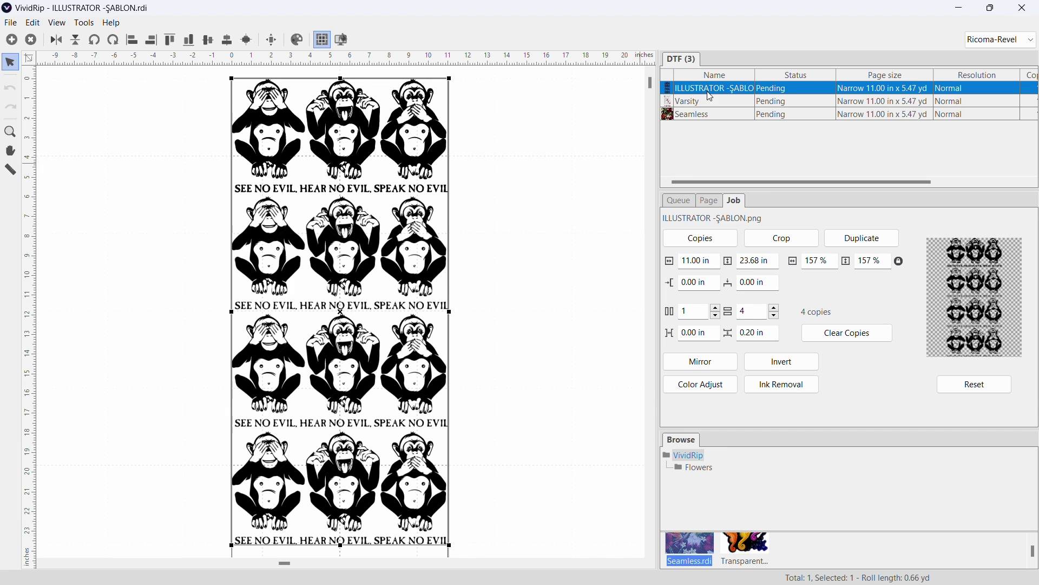
pyautogui.click(712, 203)
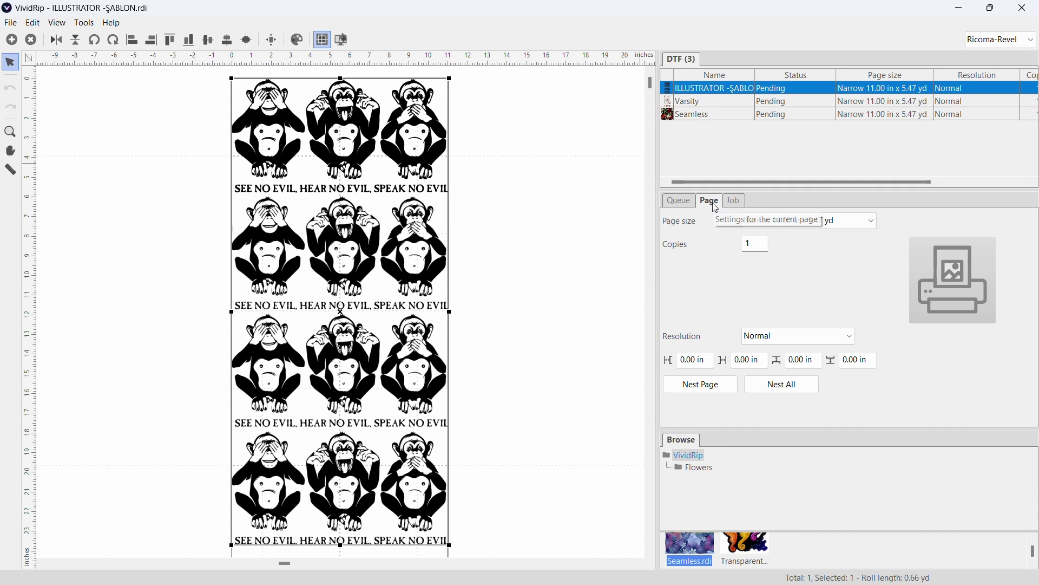
pyautogui.click(817, 227)
pyautogui.click(818, 247)
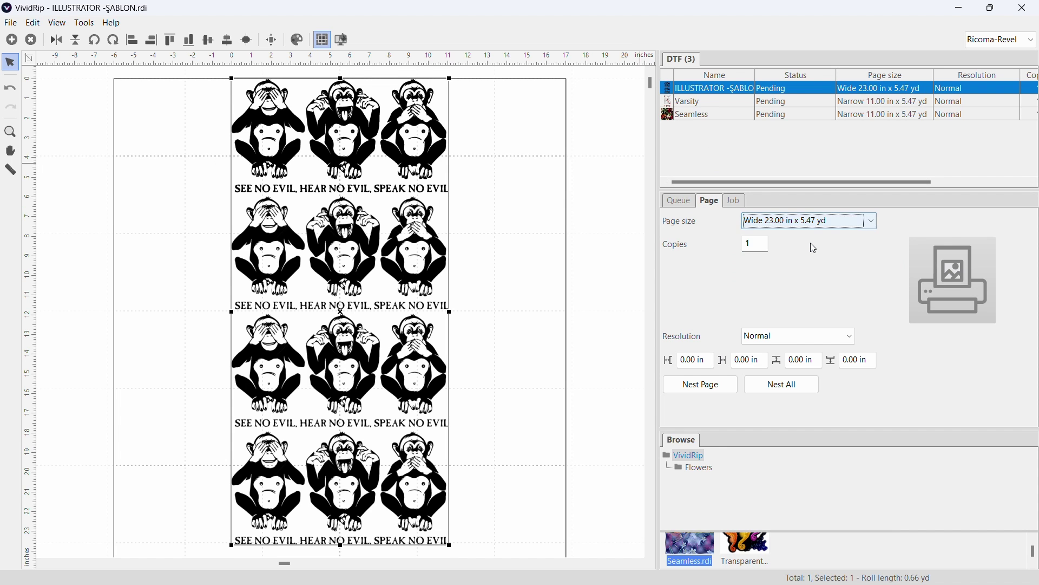
# - Set the Varsity job's page size to Wide 23.00 in x 5.47 yd
pyautogui.click(689, 101)
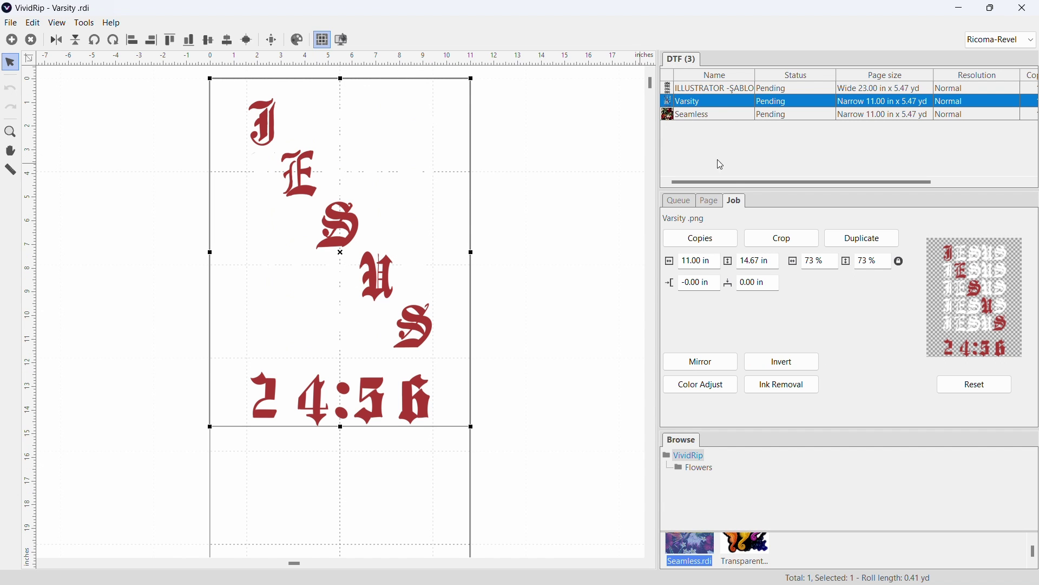
pyautogui.click(713, 204)
pyautogui.click(780, 222)
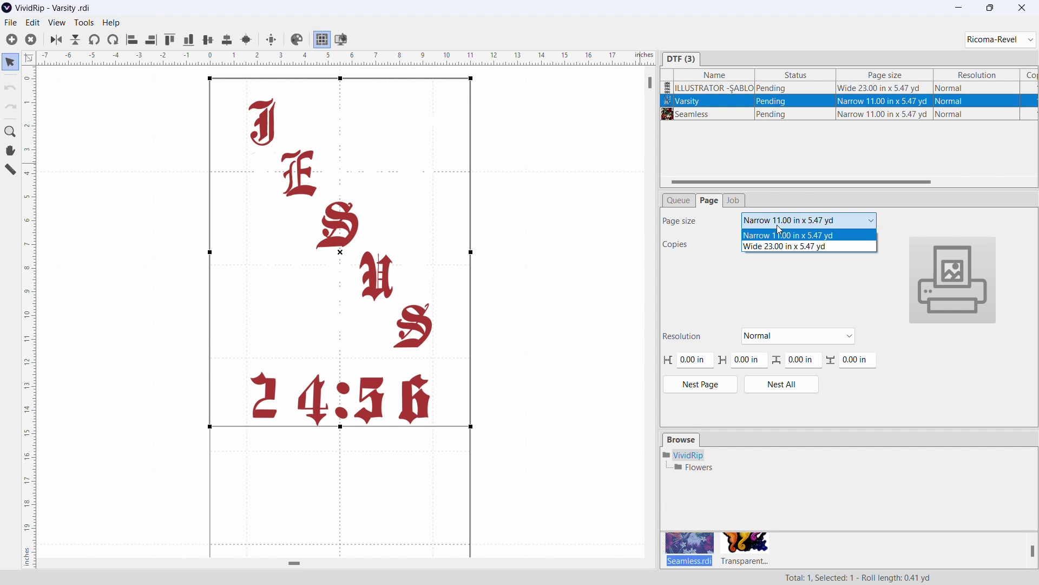
pyautogui.click(785, 249)
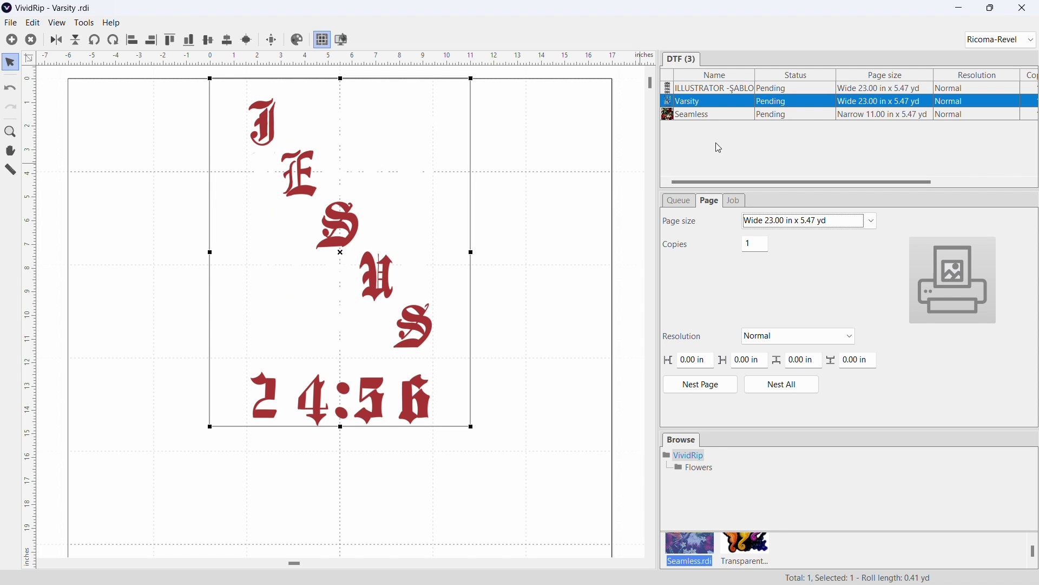
pyautogui.click(736, 201)
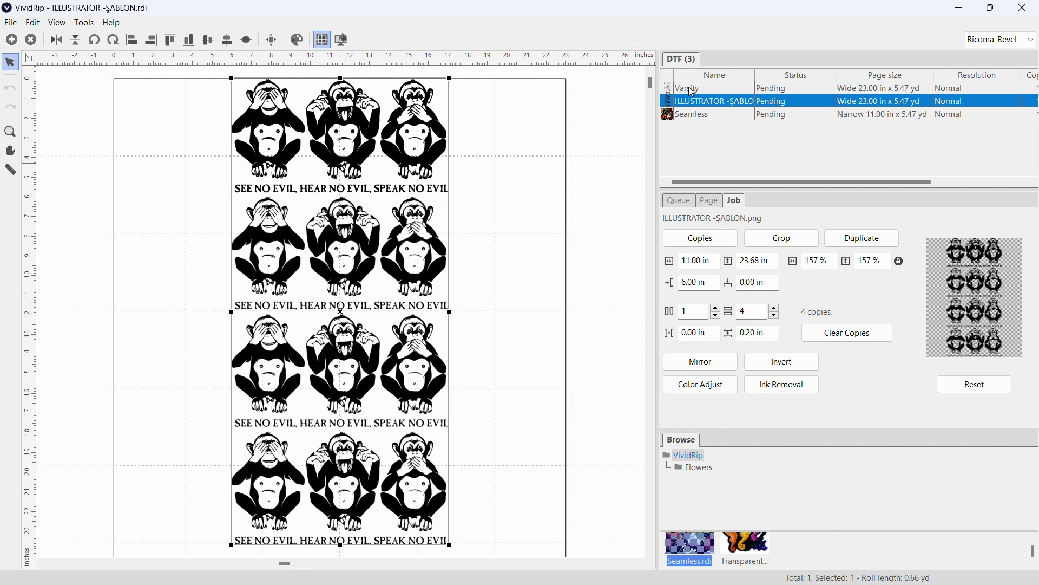
# - Set the Seamless job's page size to Wide 23.00 in x 5.47 yd
pyautogui.click(710, 120)
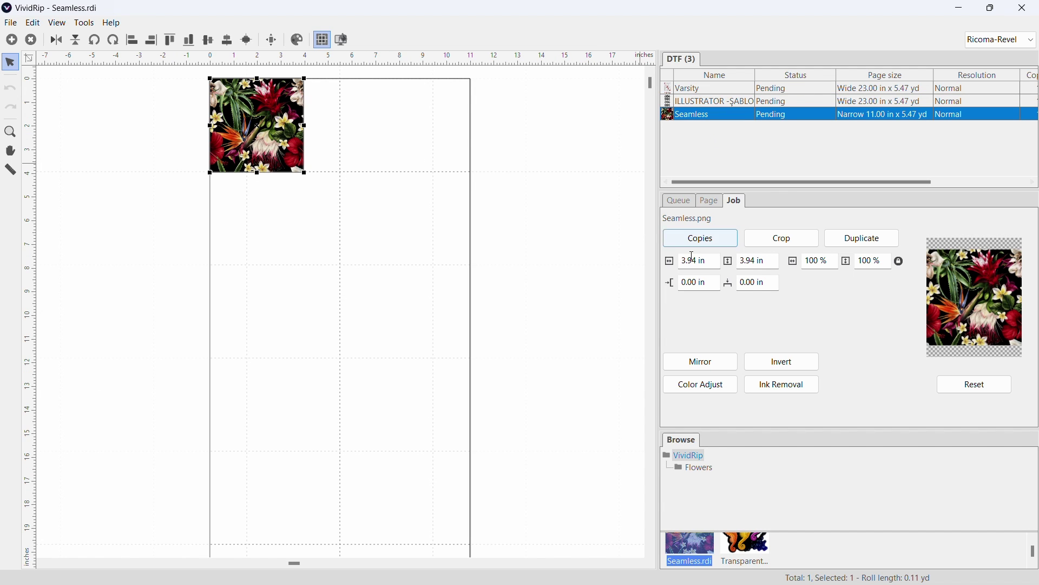
pyautogui.click(711, 201)
pyautogui.click(788, 224)
pyautogui.click(786, 243)
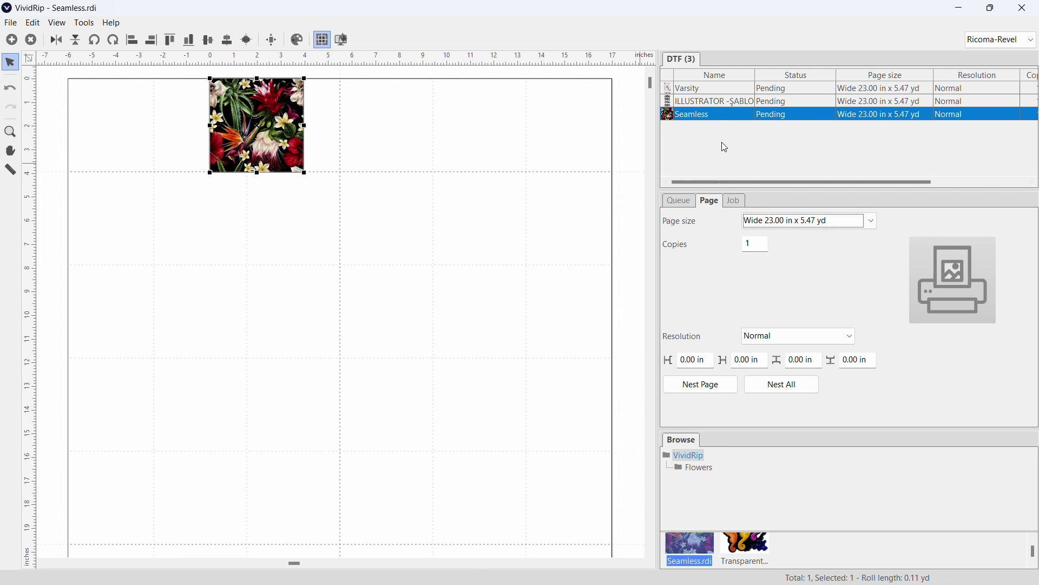
# - Nest the designs of the Varsity, ILLUSTRATOR and Seamless jobs together on the wide page
pyautogui.keyDown('shift'); pyautogui.click(713, 91); pyautogui.keyUp('shift')
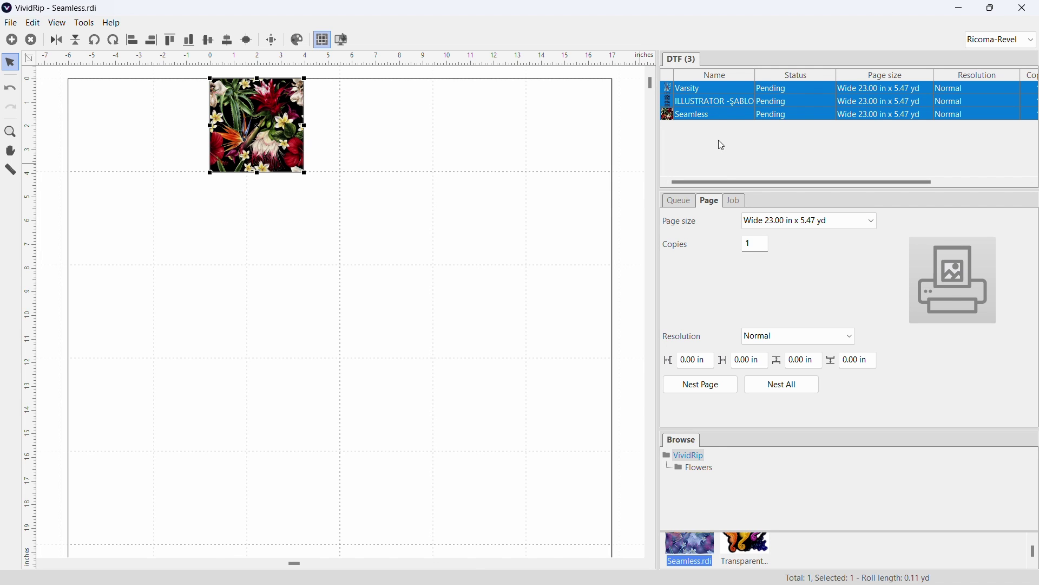
pyautogui.click(766, 385)
pyautogui.click(538, 351)
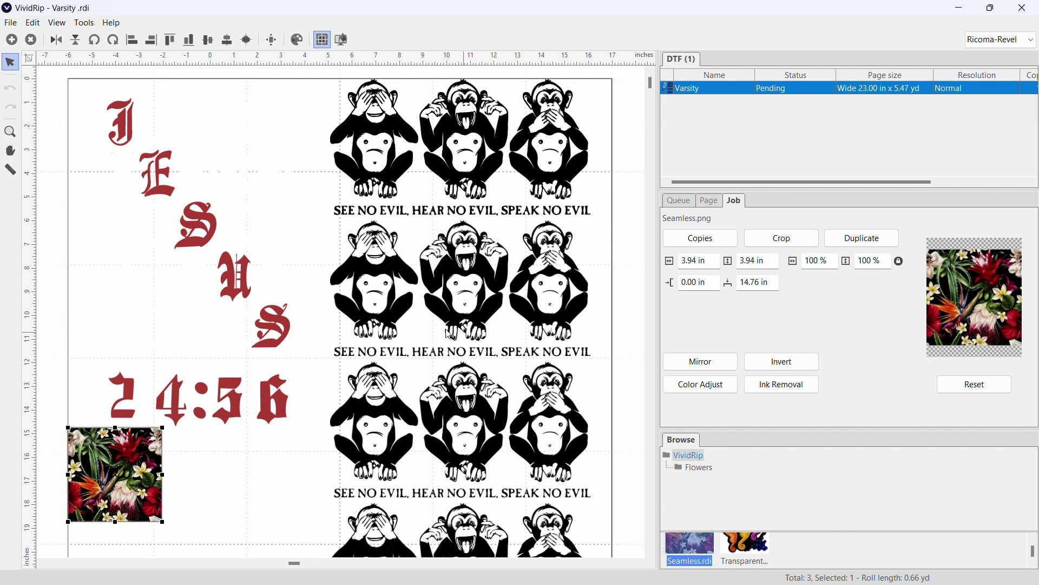
# - Create 2 columns and 1 row of the flower image with 0.20 in column spacing, and move them to 0.96 in across and 15.50 in down
pyautogui.scroll(-3, 286, 374)
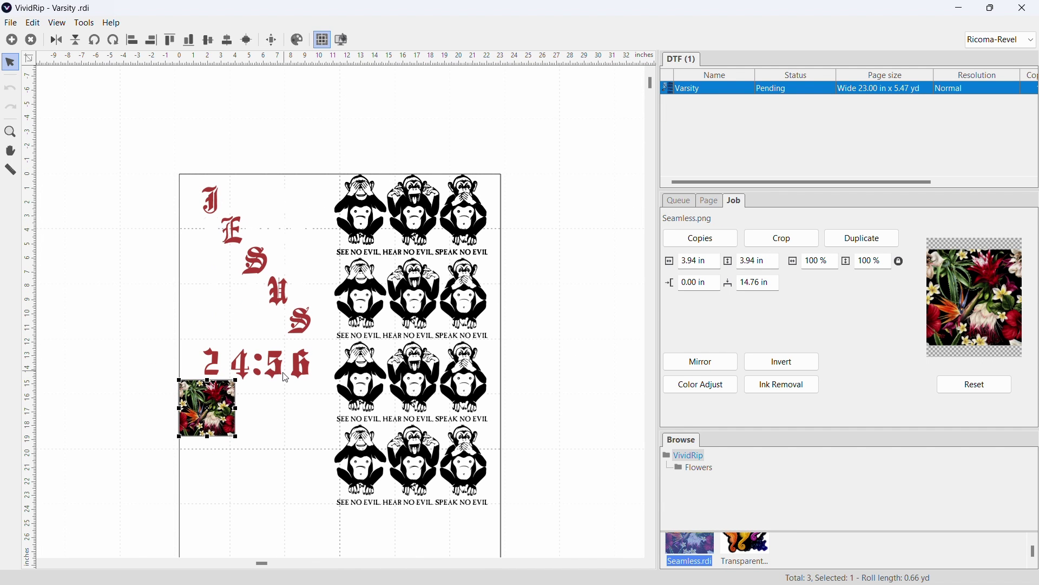
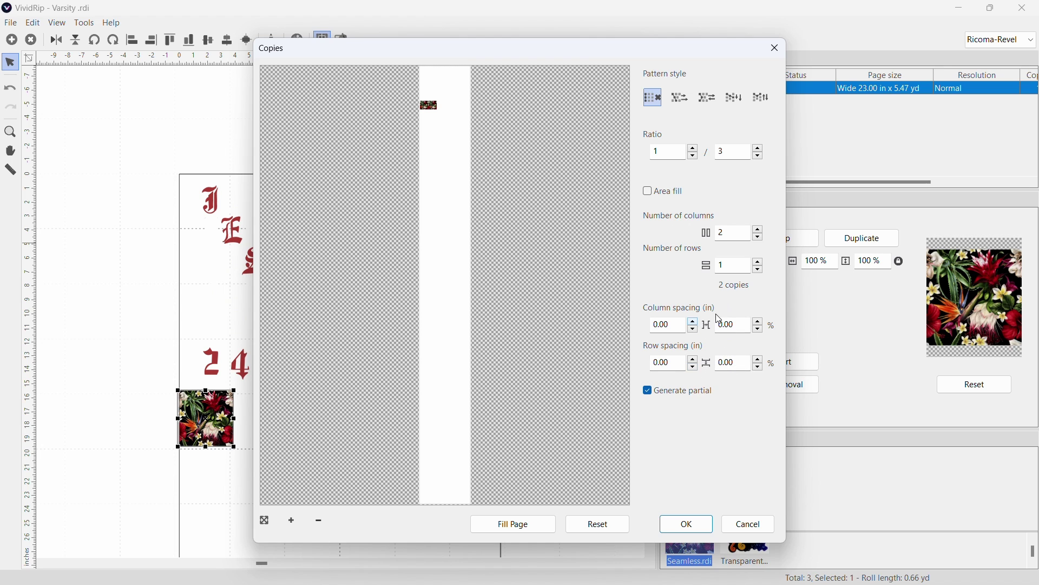
pyautogui.click(694, 322)
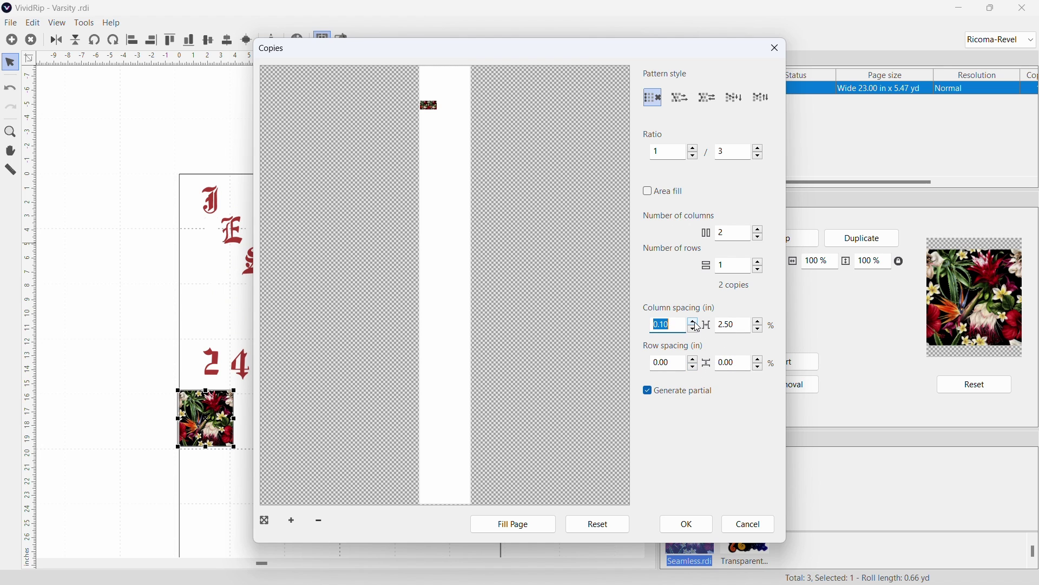
pyautogui.click(694, 321)
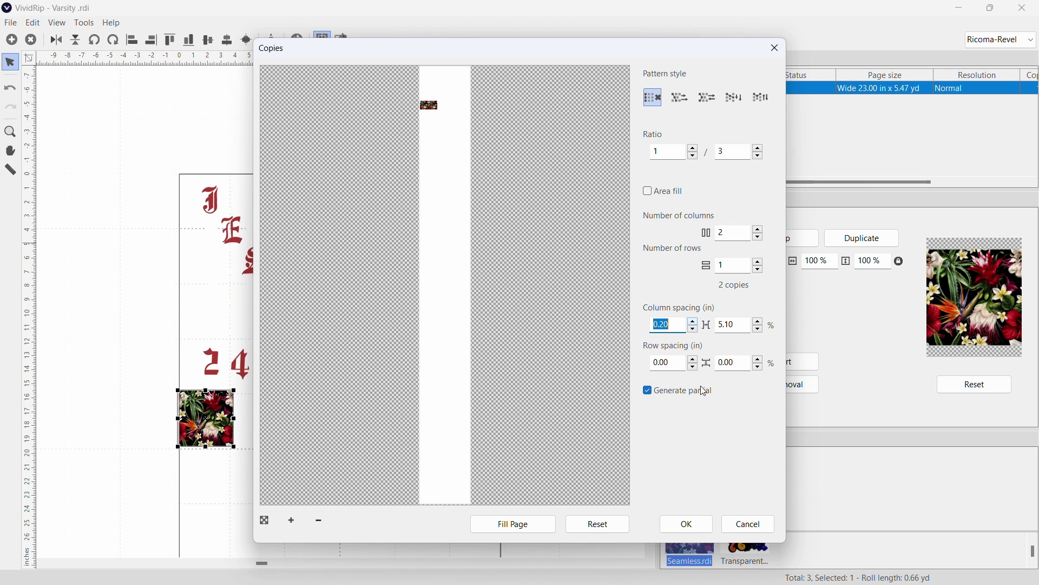
pyautogui.click(705, 523)
pyautogui.moveTo(275, 429); pyautogui.dragTo(291, 429)
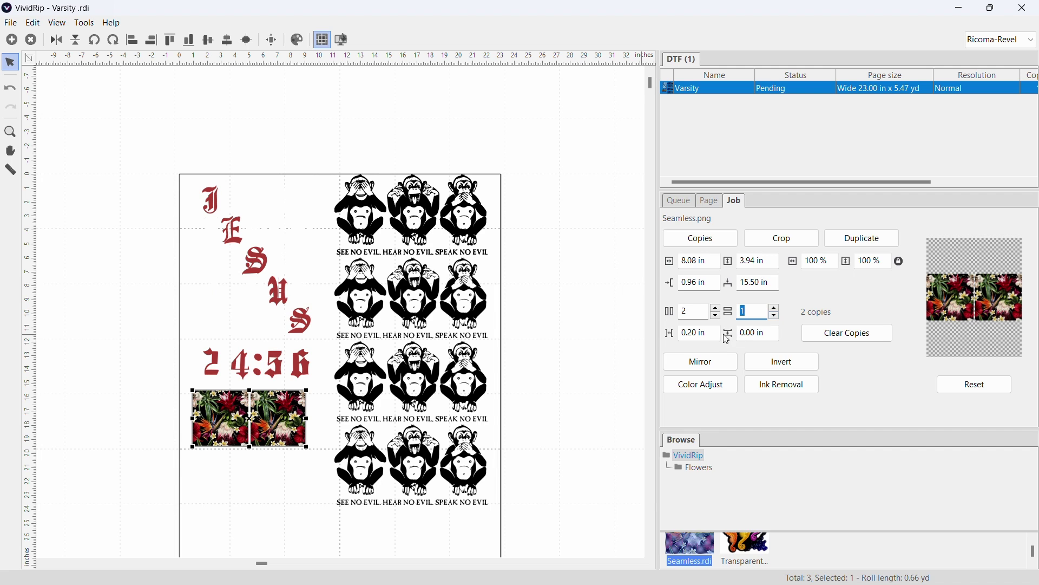
# - Set both the row spacing and the column spacing of the flower image copies to 0.40 in
pyautogui.click(758, 333)
pyautogui.write('30')
pyautogui.press('BackSpace')
pyautogui.press('BackSpace')
pyautogui.click(694, 336)
pyautogui.press('BackSpace')
pyautogui.write('4')
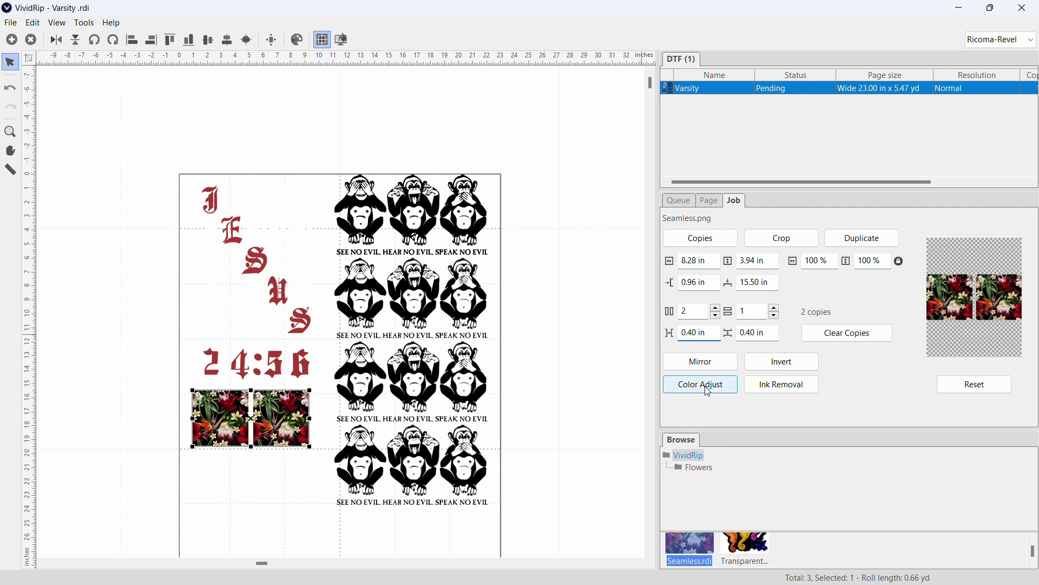
# - Try different numbers of rows for the flower image copies, including 4 and 3
pyautogui.click(776, 309)
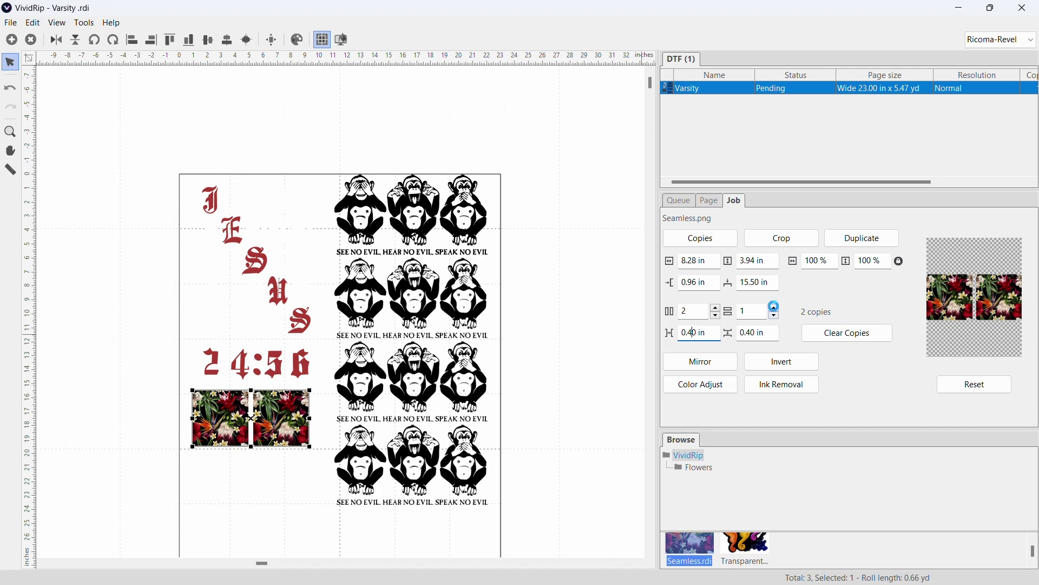
pyautogui.click(775, 310)
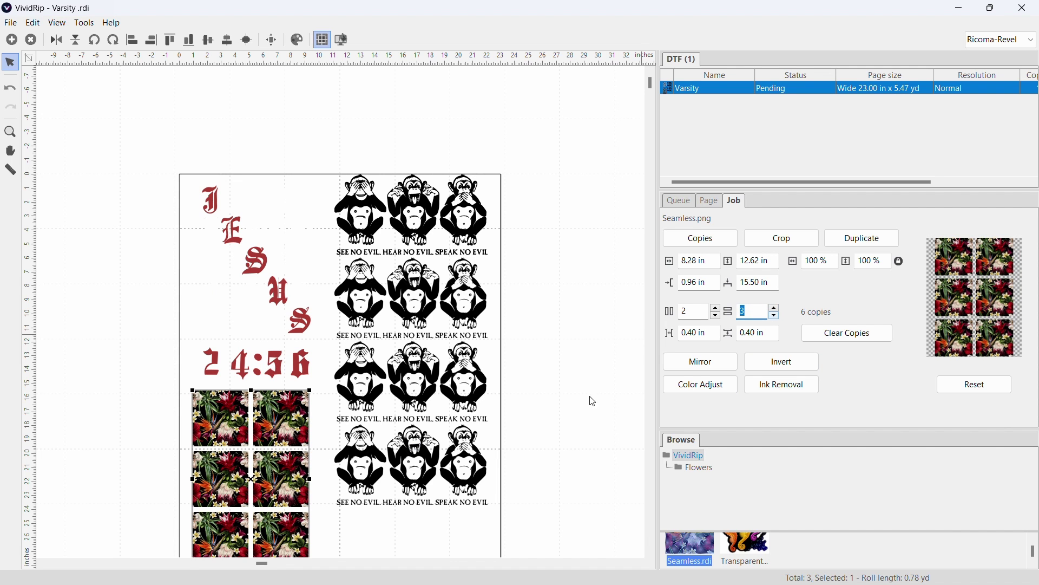
pyautogui.click(776, 309)
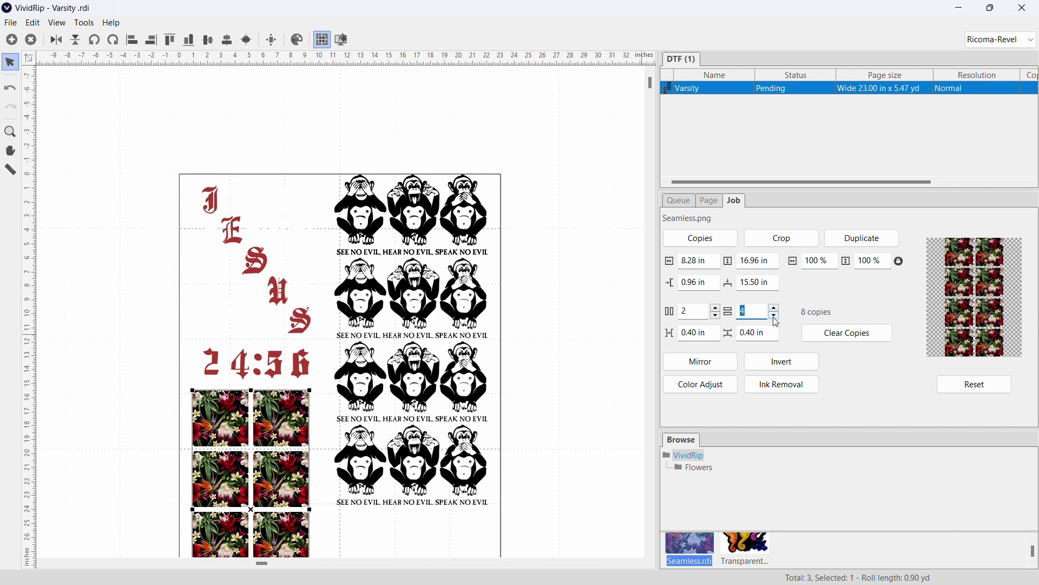
pyautogui.click(776, 309)
pyautogui.click(776, 309)
pyautogui.click(776, 308)
pyautogui.click(776, 309)
pyautogui.click(776, 309)
pyautogui.click(775, 308)
pyautogui.click(776, 309)
pyautogui.click(776, 309)
pyautogui.click(776, 309)
pyautogui.click(776, 308)
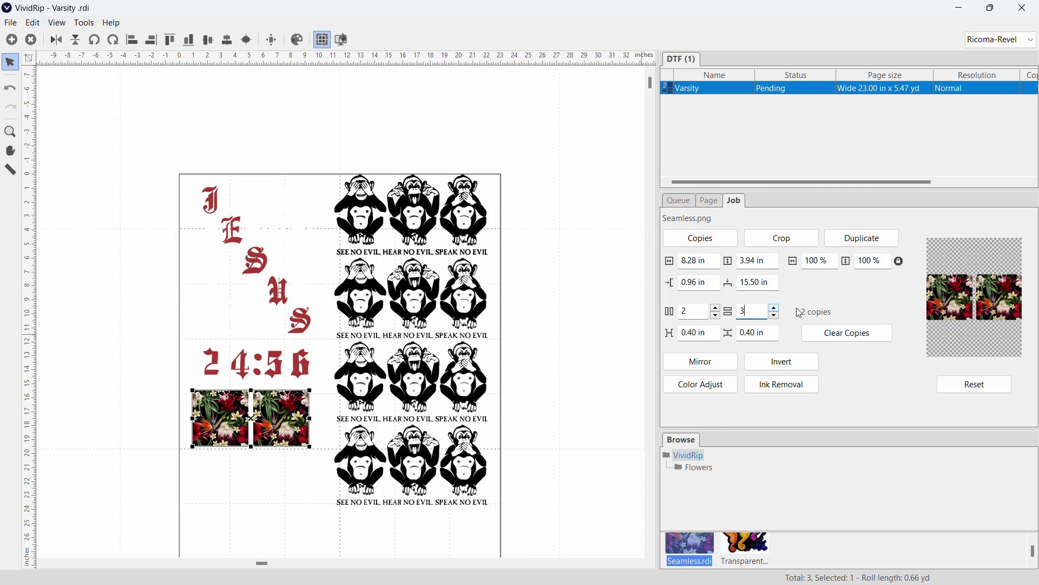
pyautogui.press('Return')
# - Use the Copies settings to arrange the flower image in 2 columns and 3 rows
pyautogui.click(699, 238)
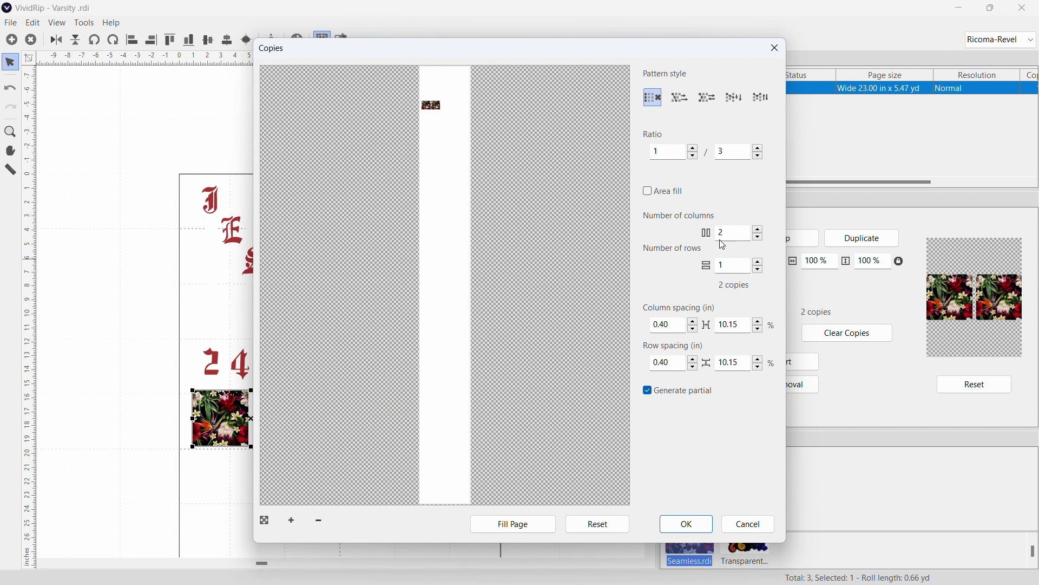
pyautogui.click(760, 262)
pyautogui.click(761, 263)
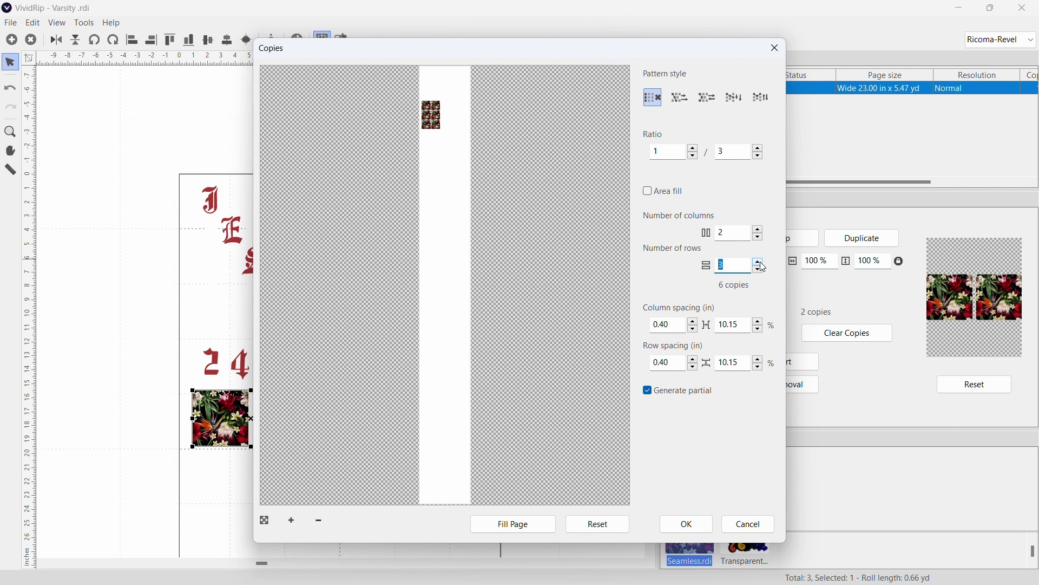
pyautogui.click(700, 519)
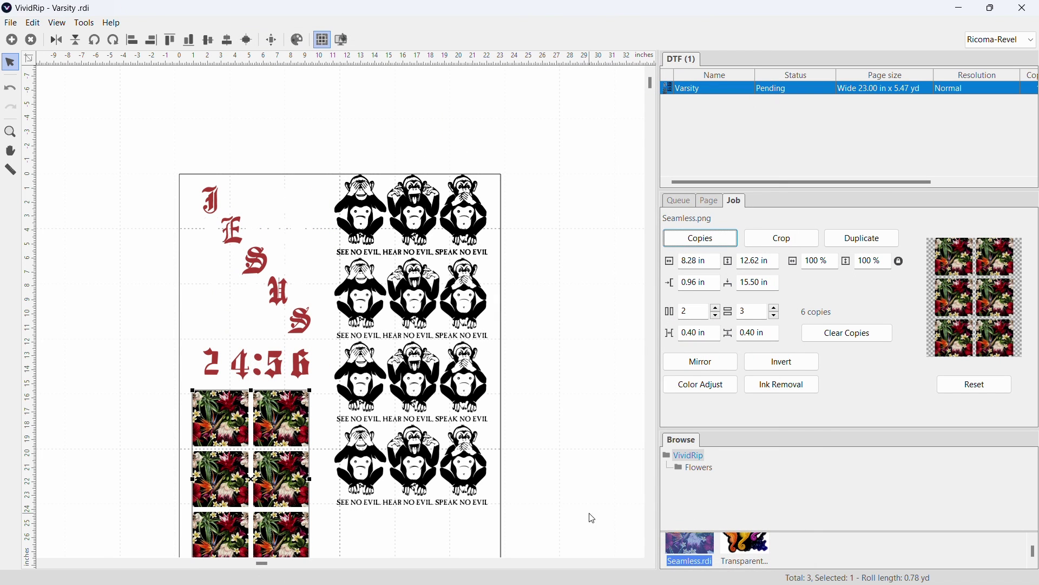
# - Reduce the flower image copies to 2 rows and move the block to 1.38 in across and 16.12 in down
pyautogui.click(776, 315)
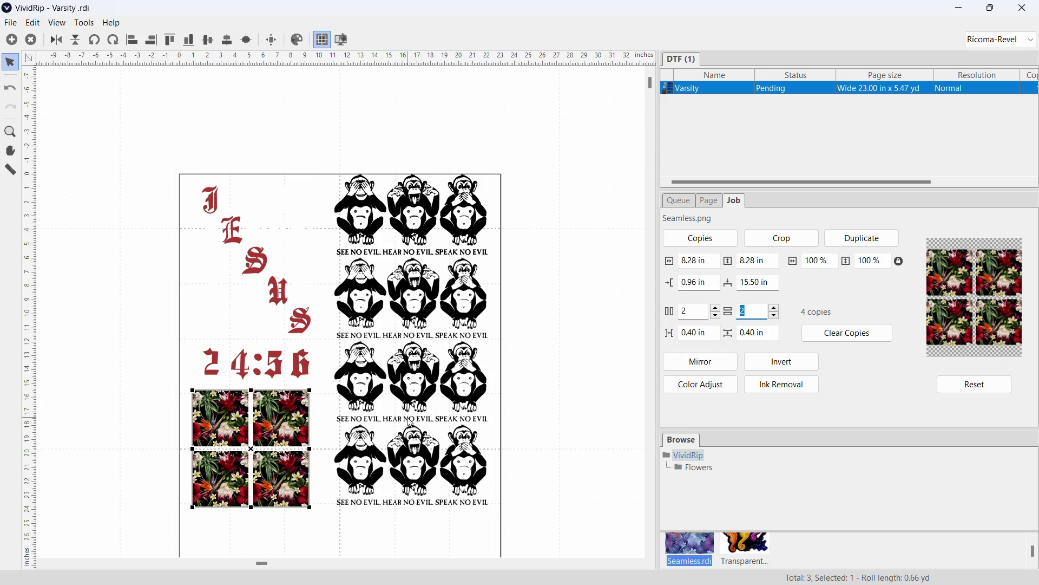
pyautogui.moveTo(255, 445); pyautogui.dragTo(245, 430)
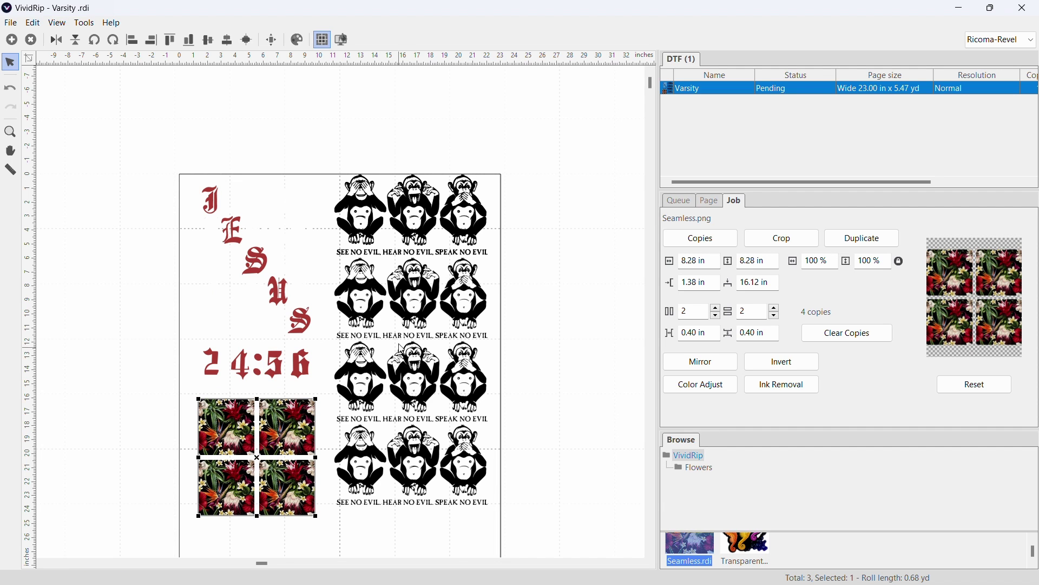
# - Select the monkey, flower and Varsity designs in turn to examine their job settings
pyautogui.click(403, 309)
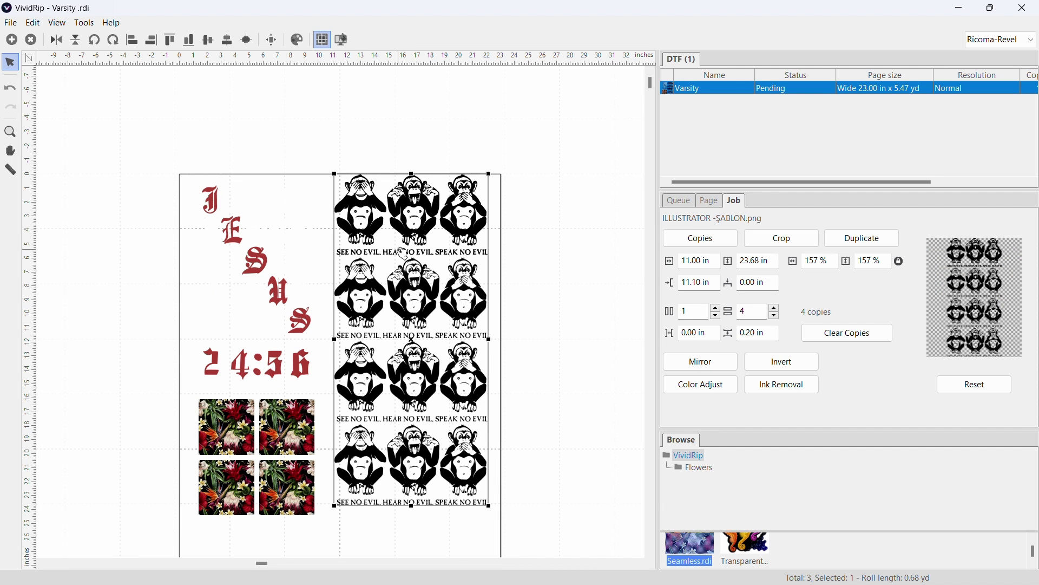
pyautogui.click(291, 439)
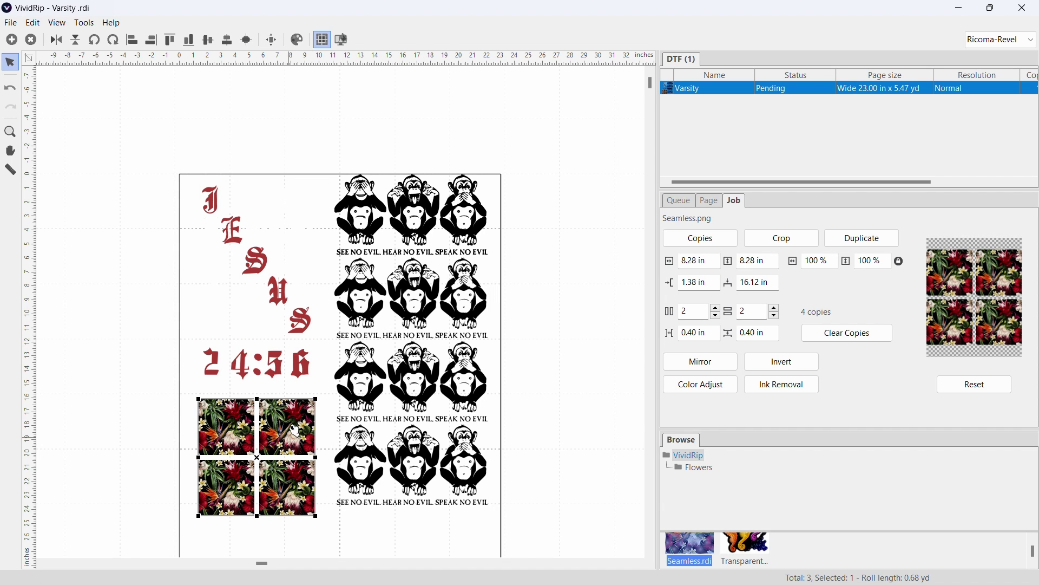
pyautogui.click(297, 321)
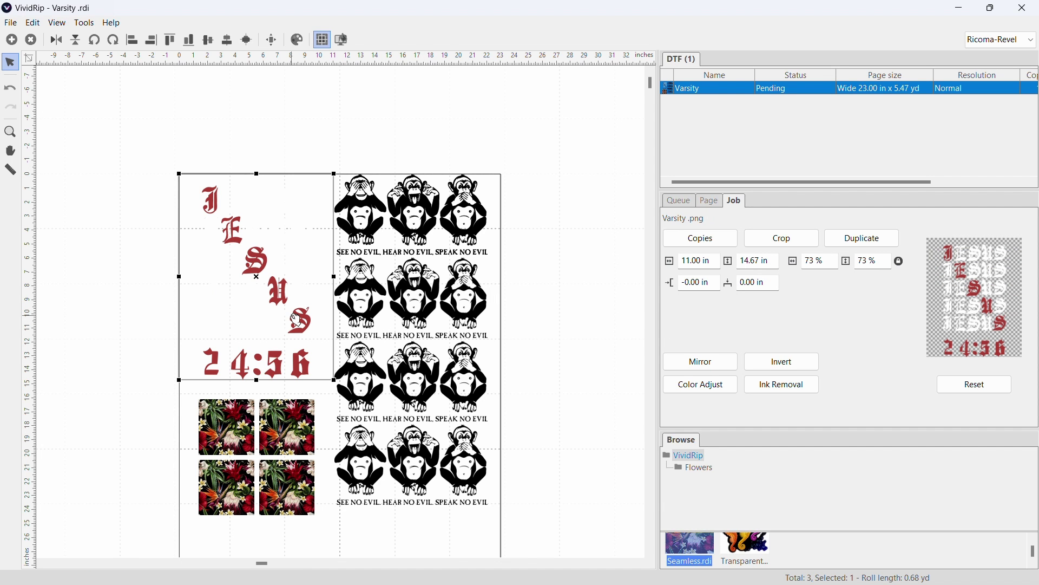